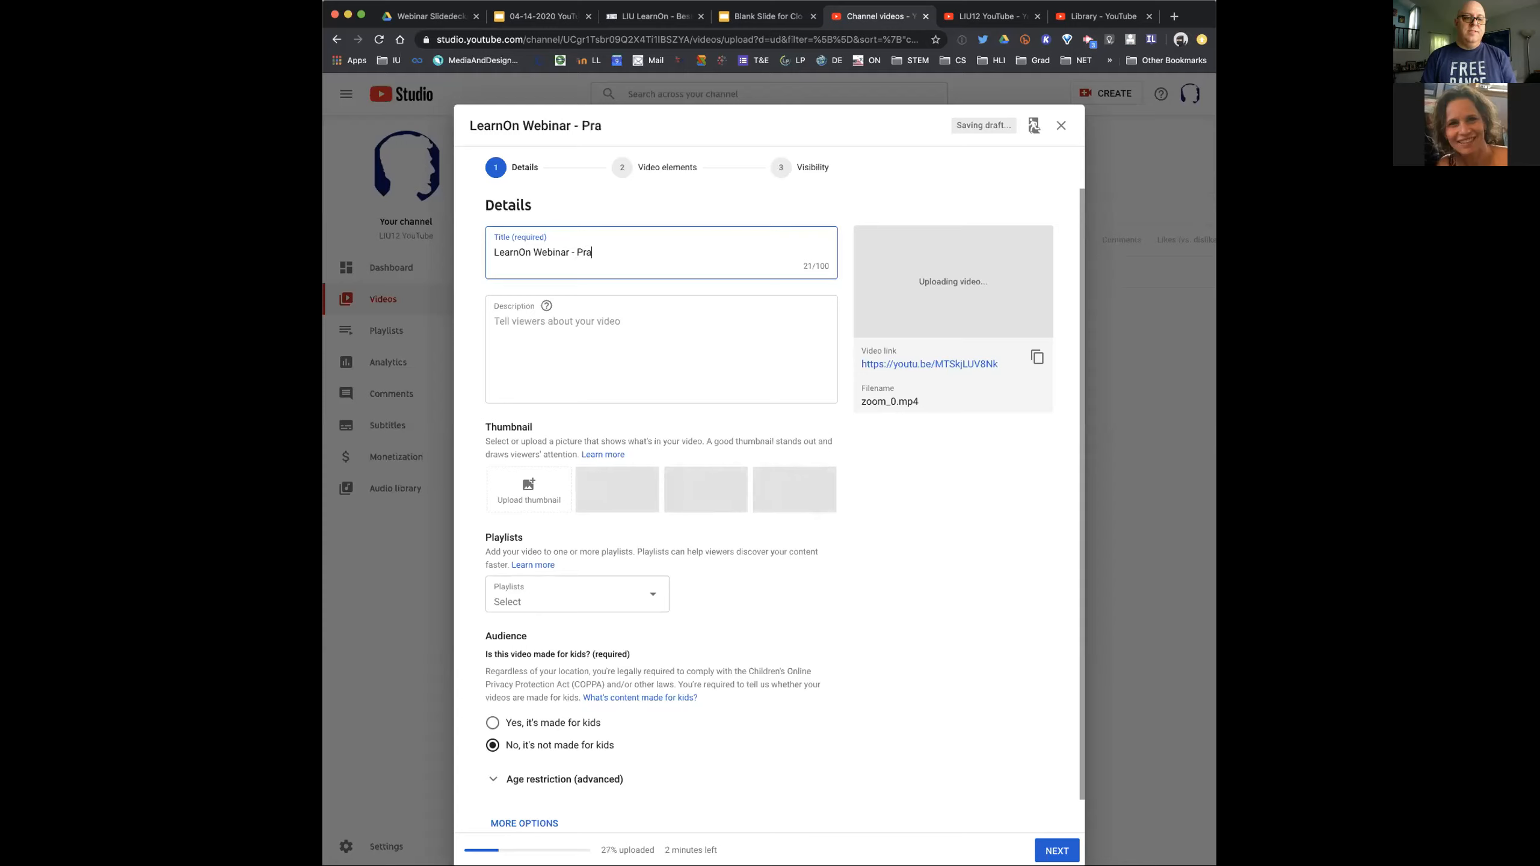
Complete the title as "LearnOn Webinar - Practice" and enter "This video contains this information" as the description
{"action": "type", "text": "e"}
{"action": "key", "text": "Tab"}
{"action": "left_click", "coordinate": [546, 354]}
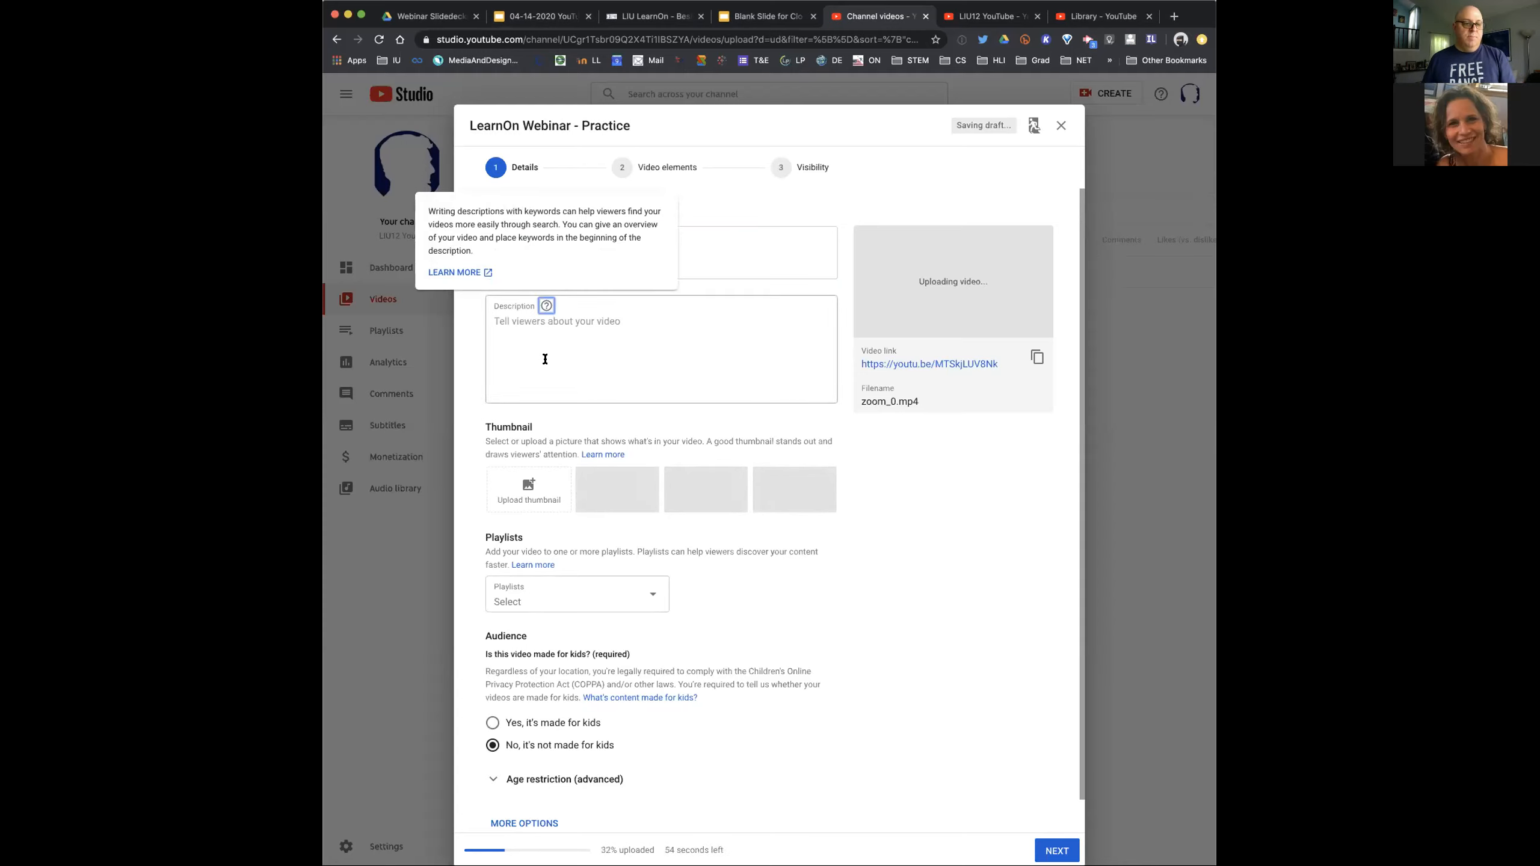
{"action": "type", "text": "This video"}
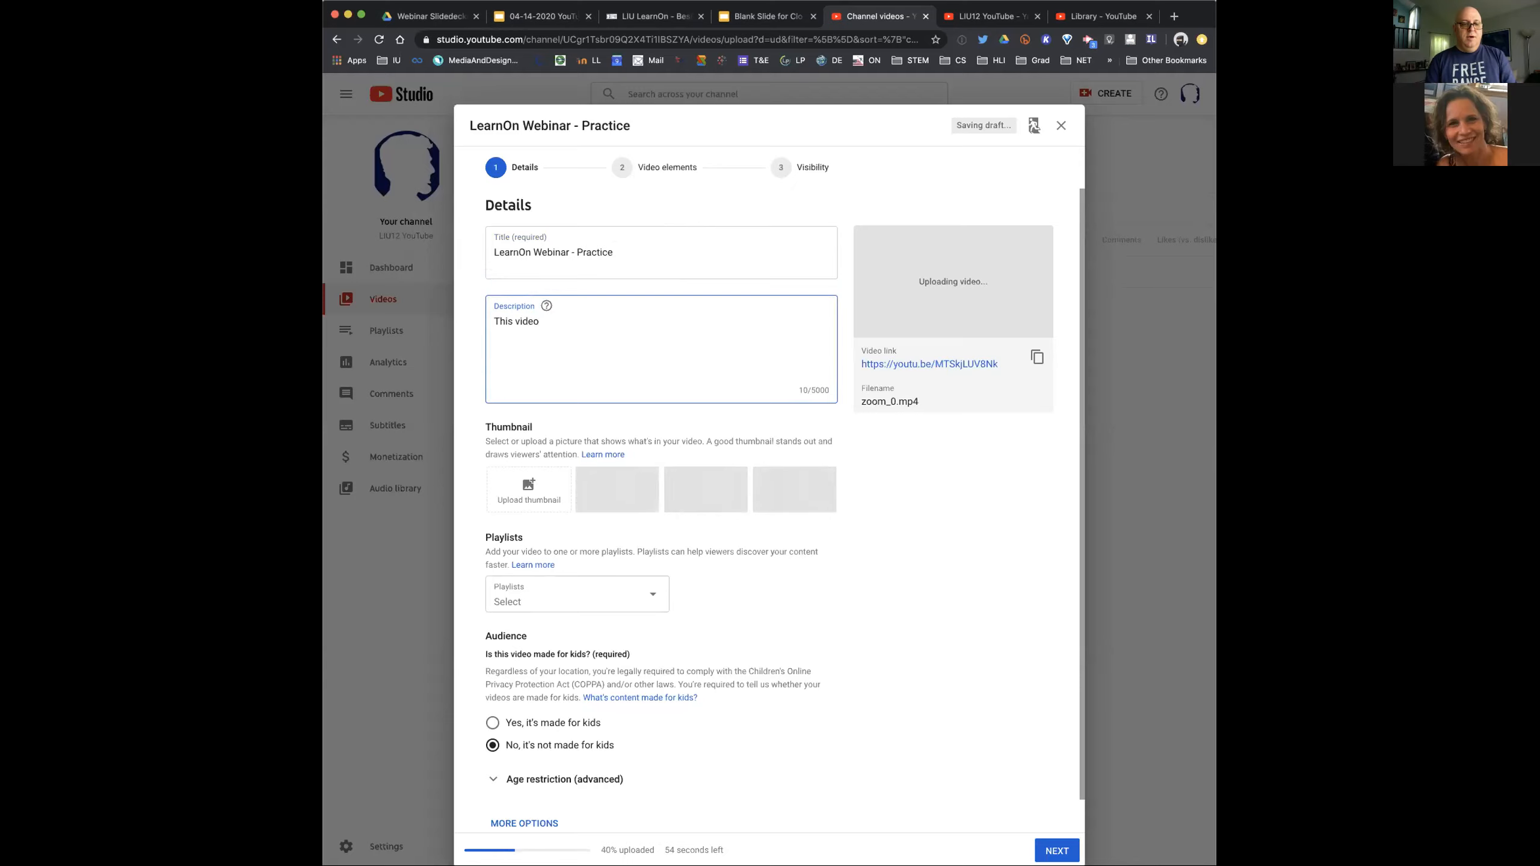
{"action": "type", "text": " contains"}
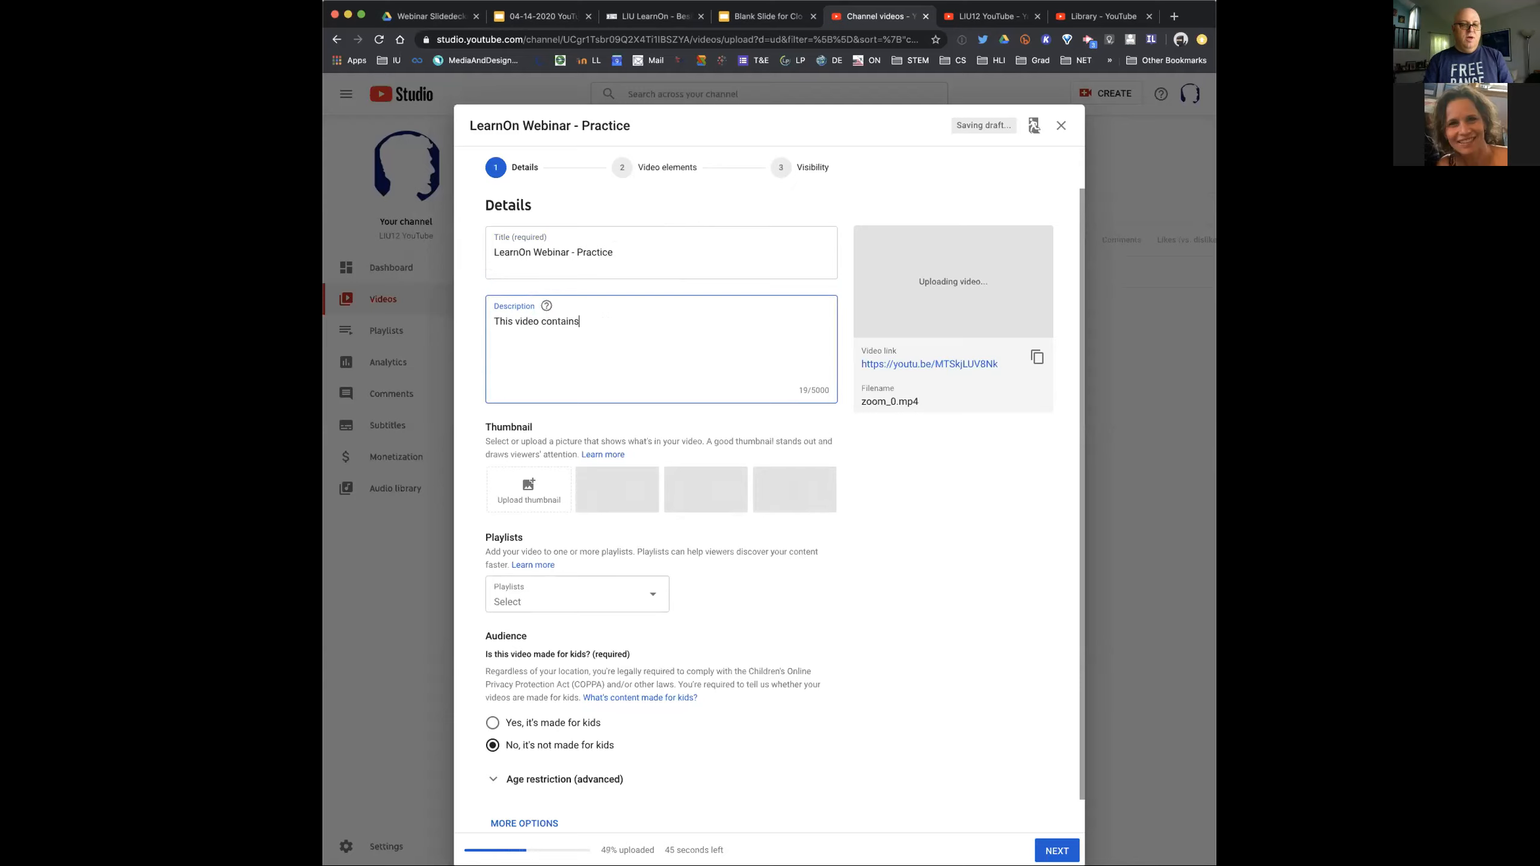
{"action": "type", "text": "this information"}
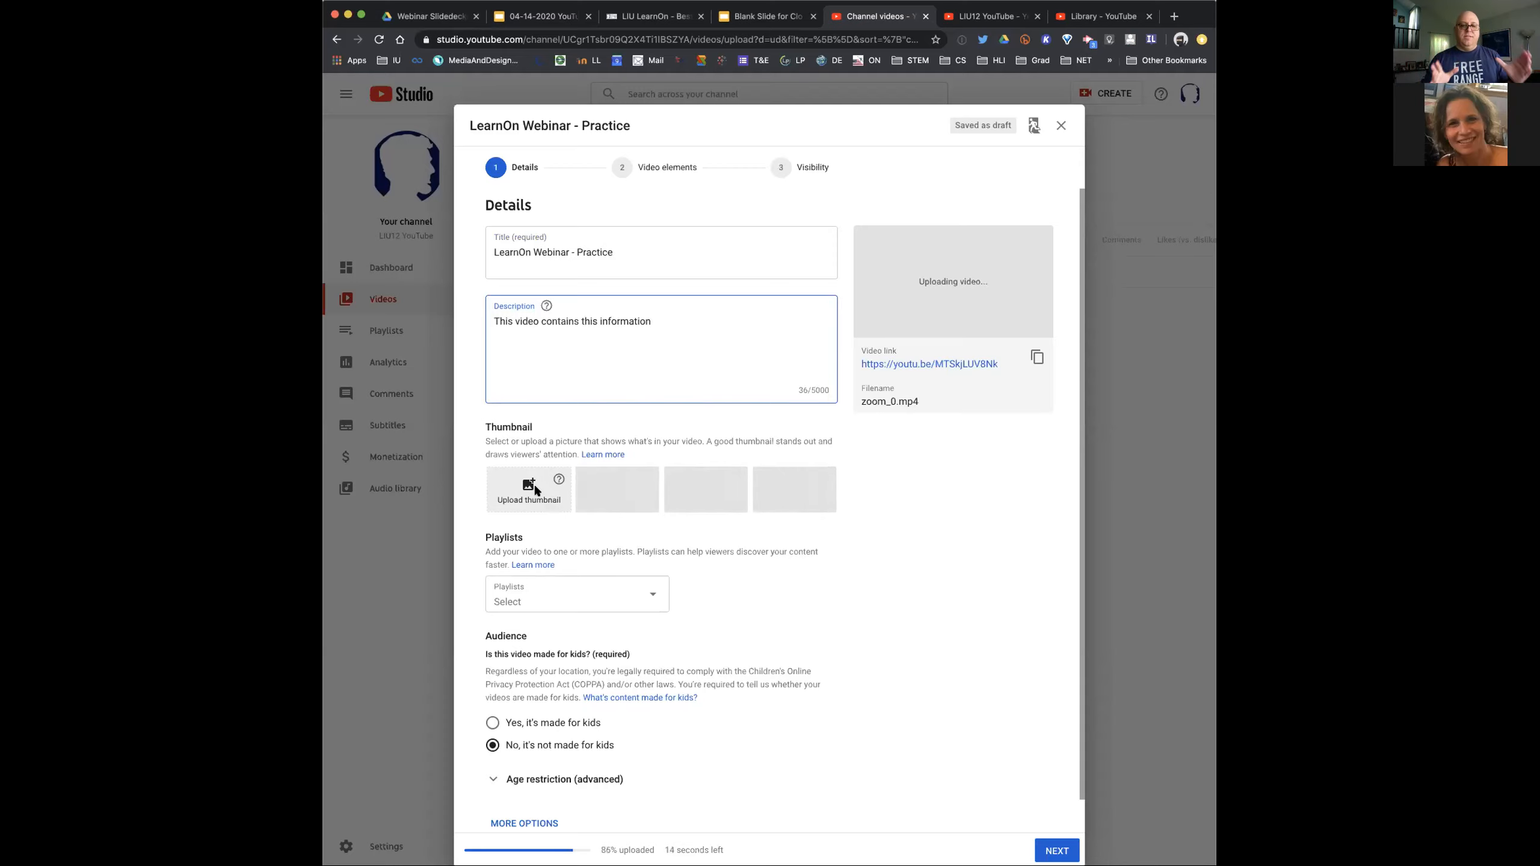
View the YouTube webinar slides and the Blank Slide for Closed Captioning presentation, and return to the upload details
{"action": "left_click", "coordinate": [538, 17]}
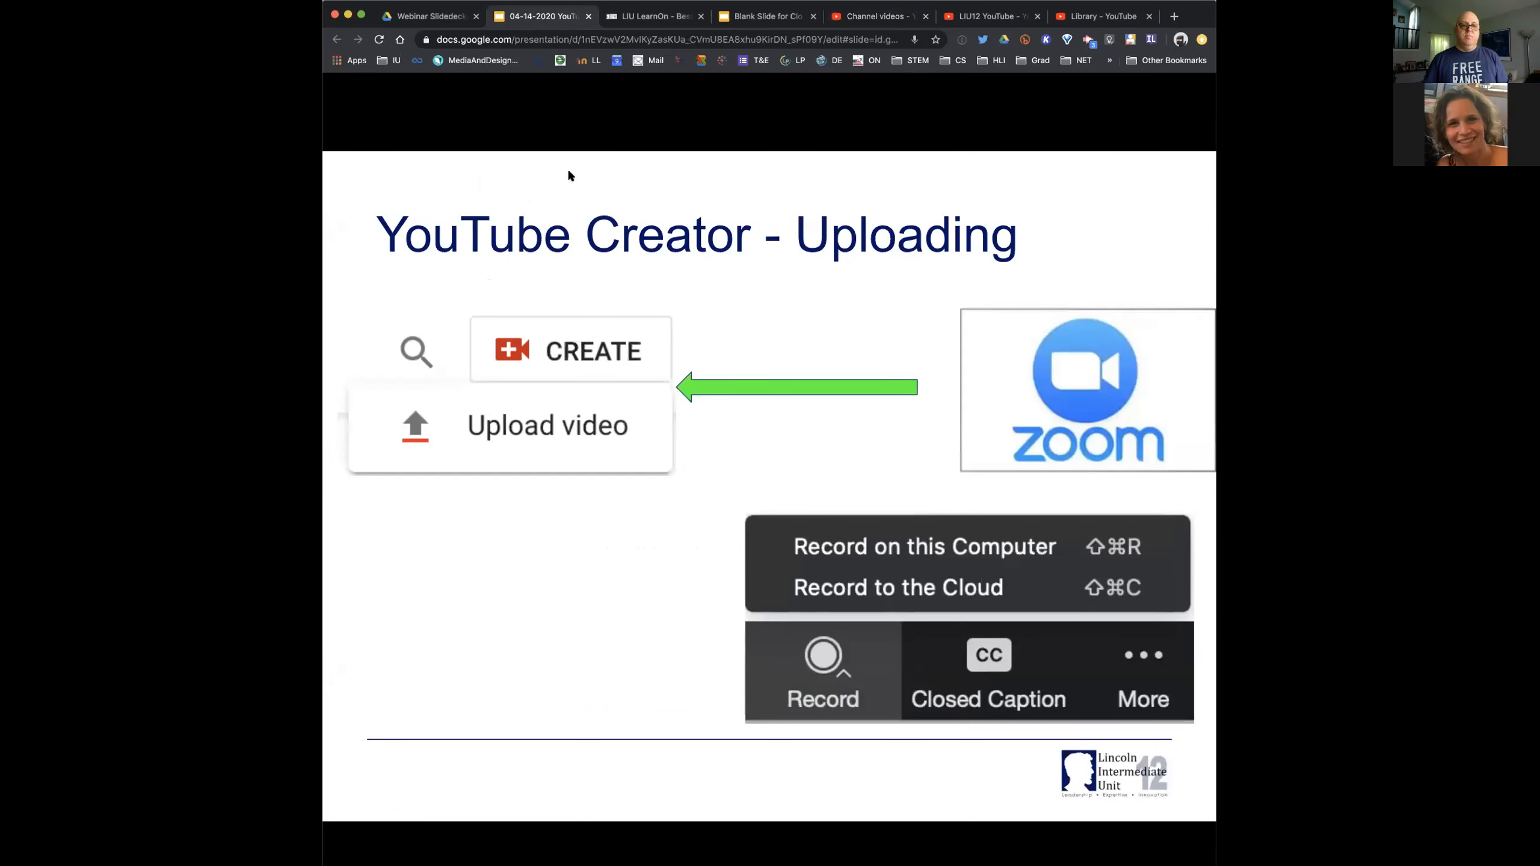
{"action": "left_click", "coordinate": [756, 14]}
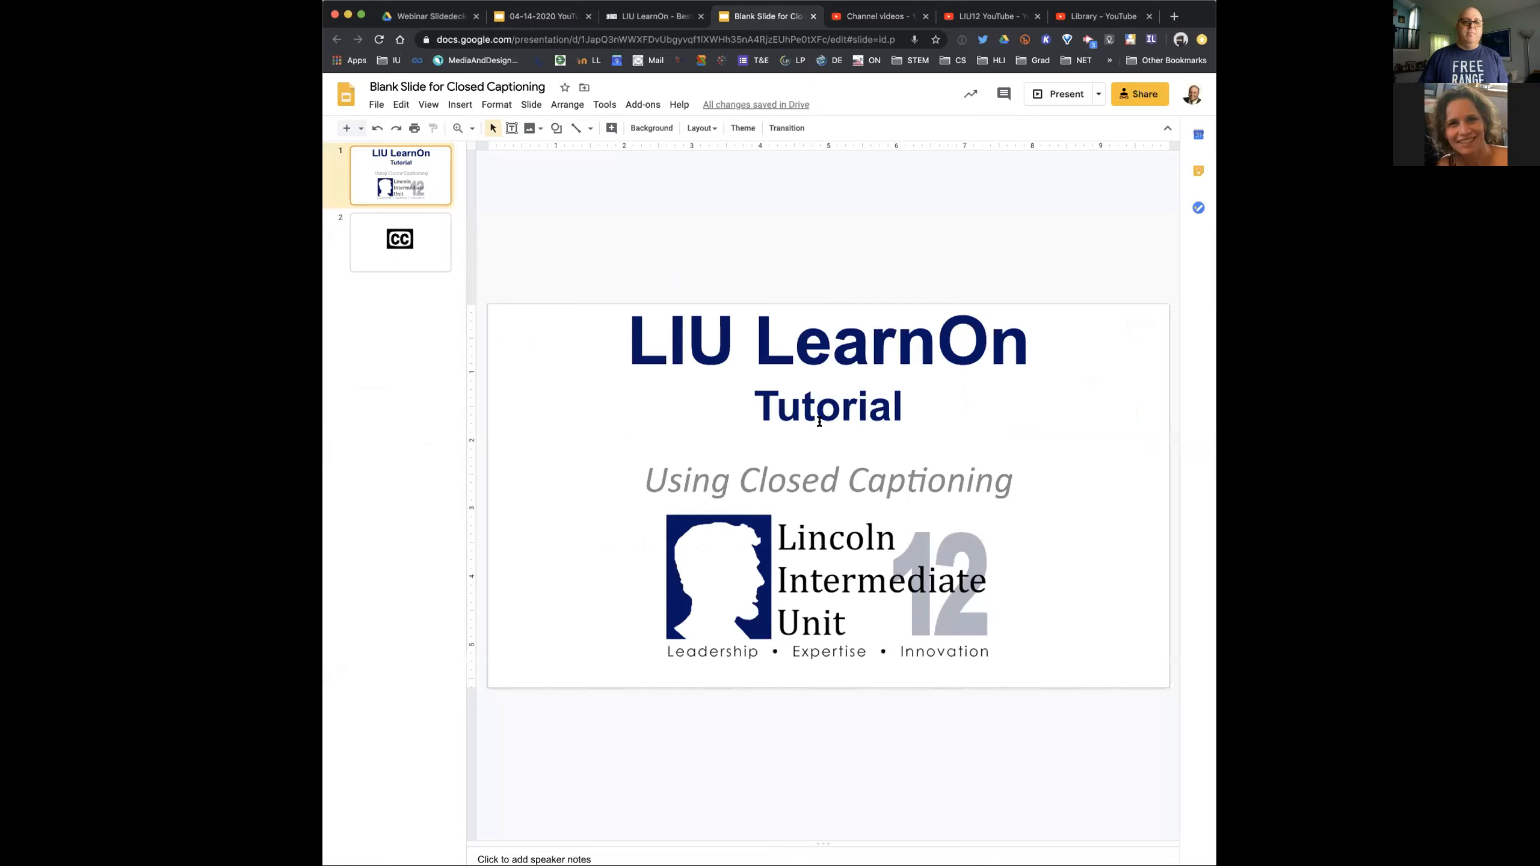
{"action": "left_click", "coordinate": [879, 16]}
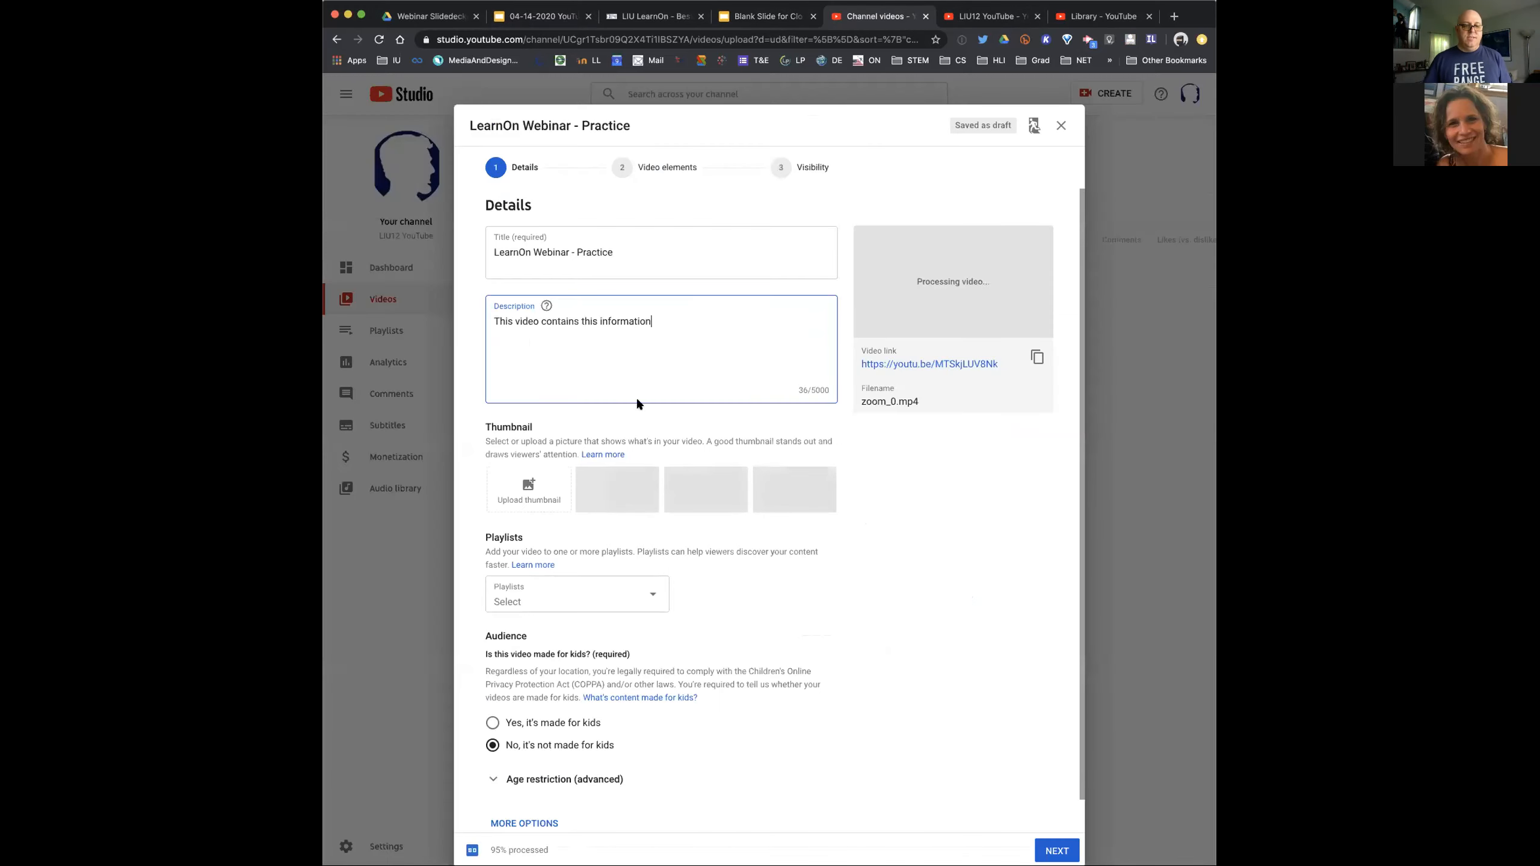
Upload the desktop image "Screen Shot 2020-04-14 at 10.43.47 AM" as the video's custom thumbnail
{"action": "left_click", "coordinate": [527, 488]}
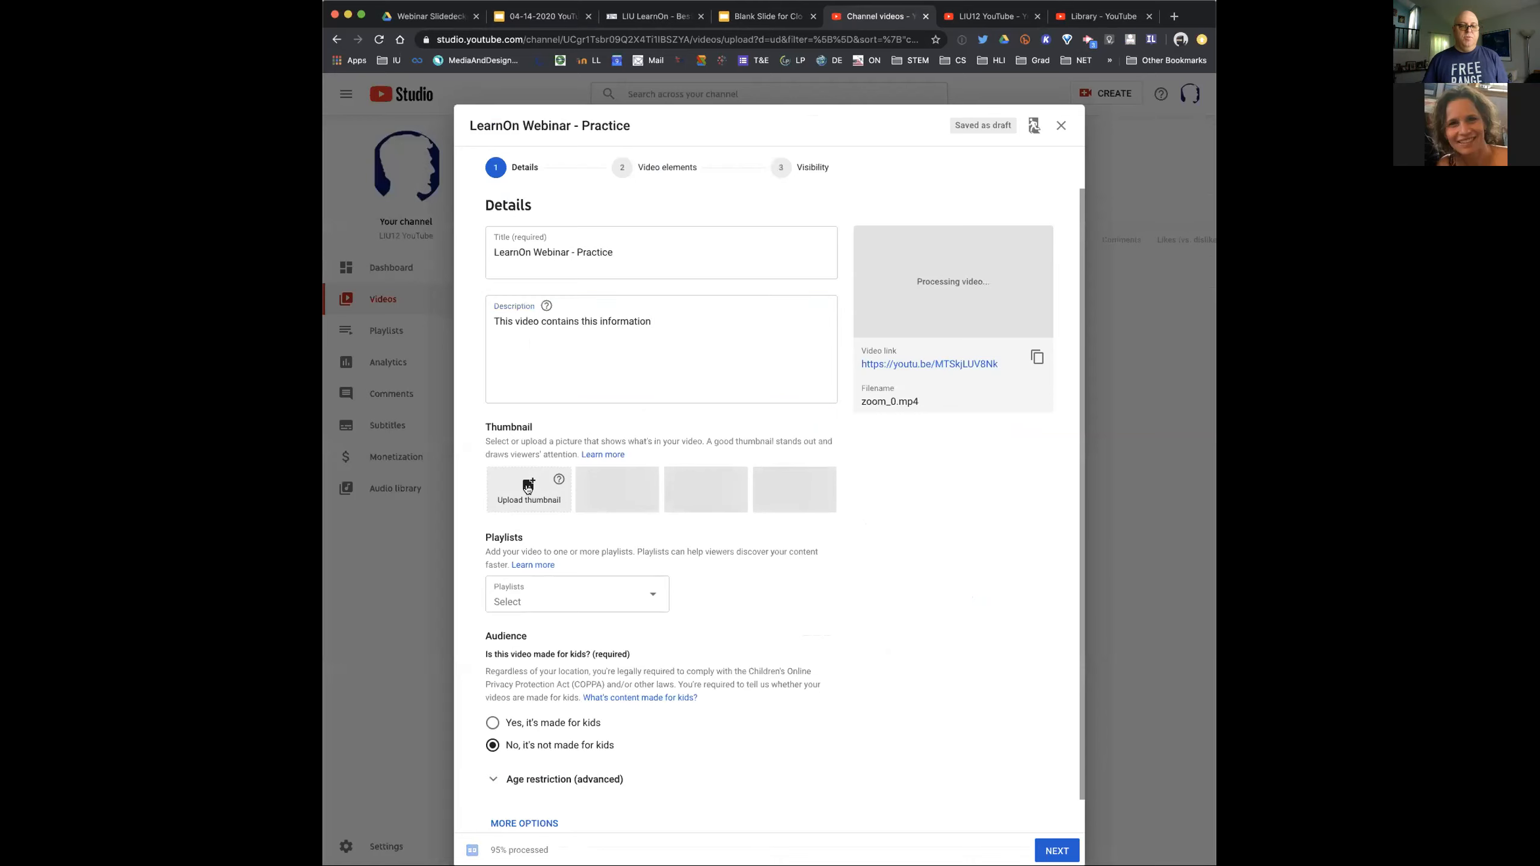
{"action": "scroll", "coordinate": [595, 215], "scroll_direction": "down", "scroll_amount": 10}
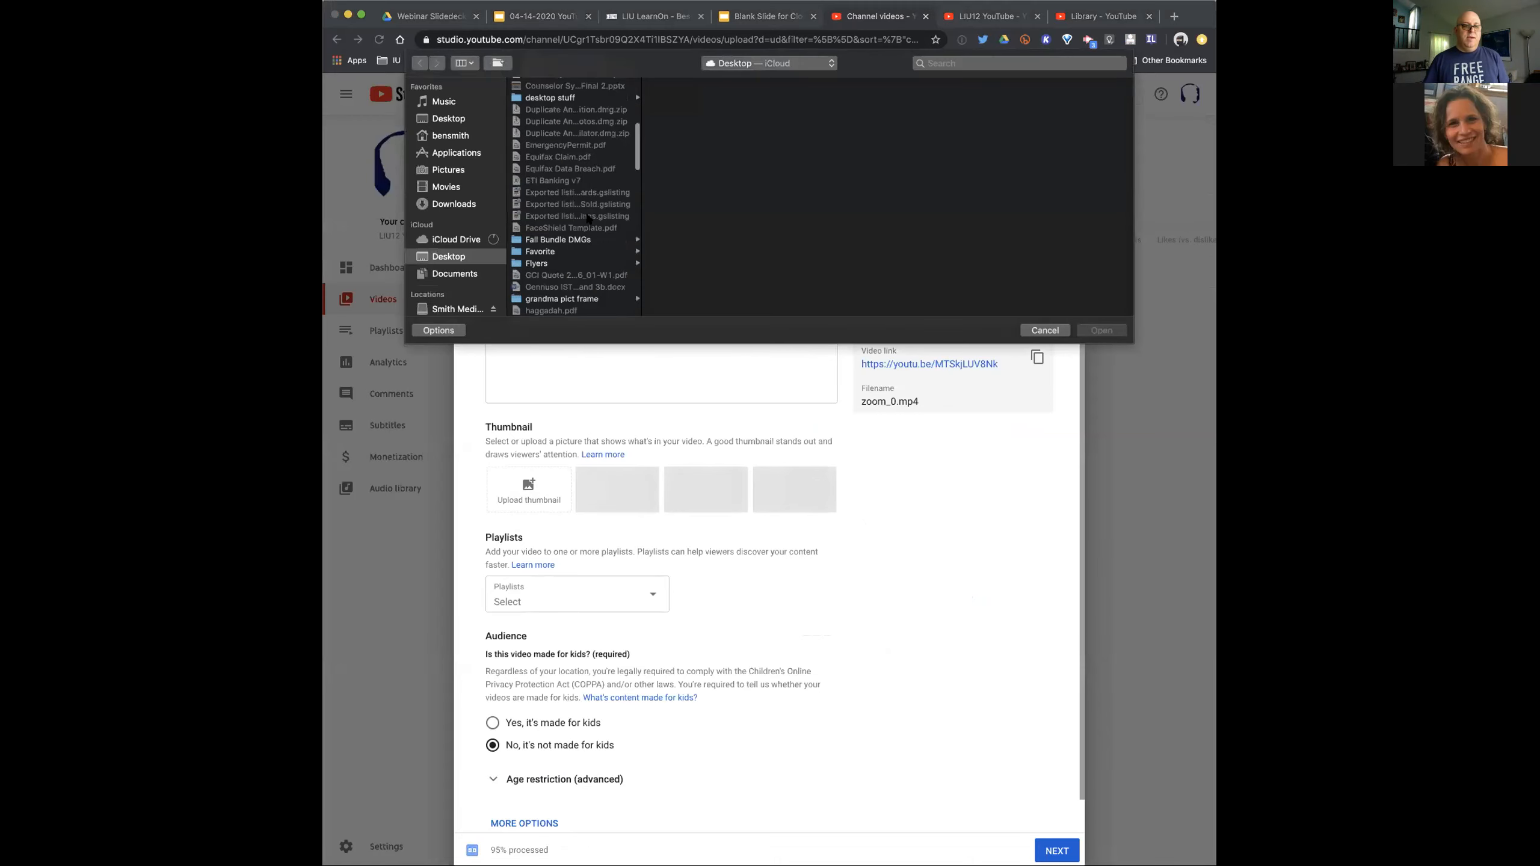
{"action": "left_click", "coordinate": [578, 195]}
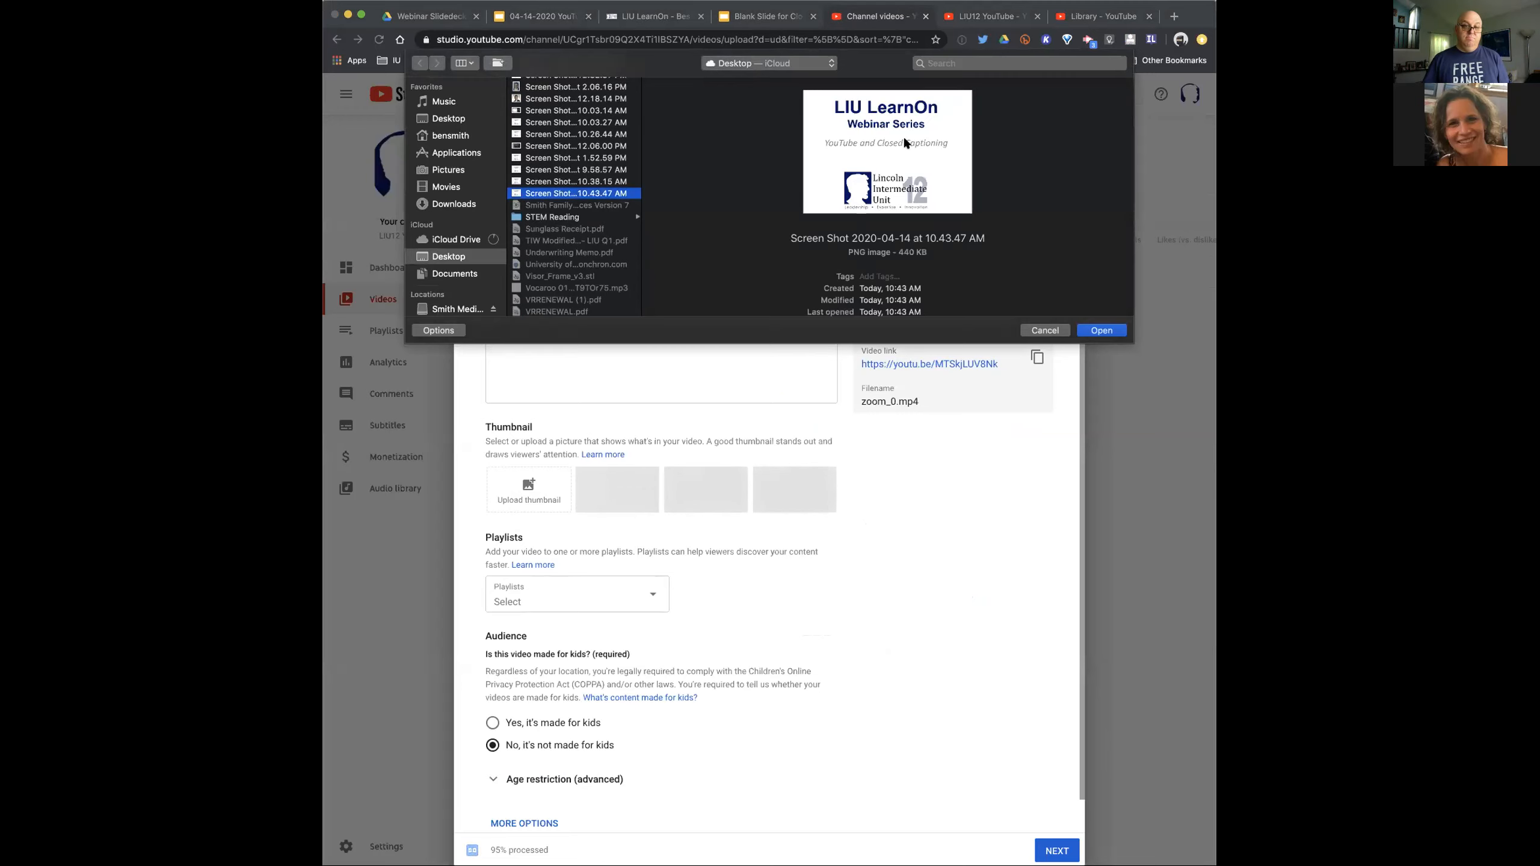
{"action": "left_click", "coordinate": [1100, 331]}
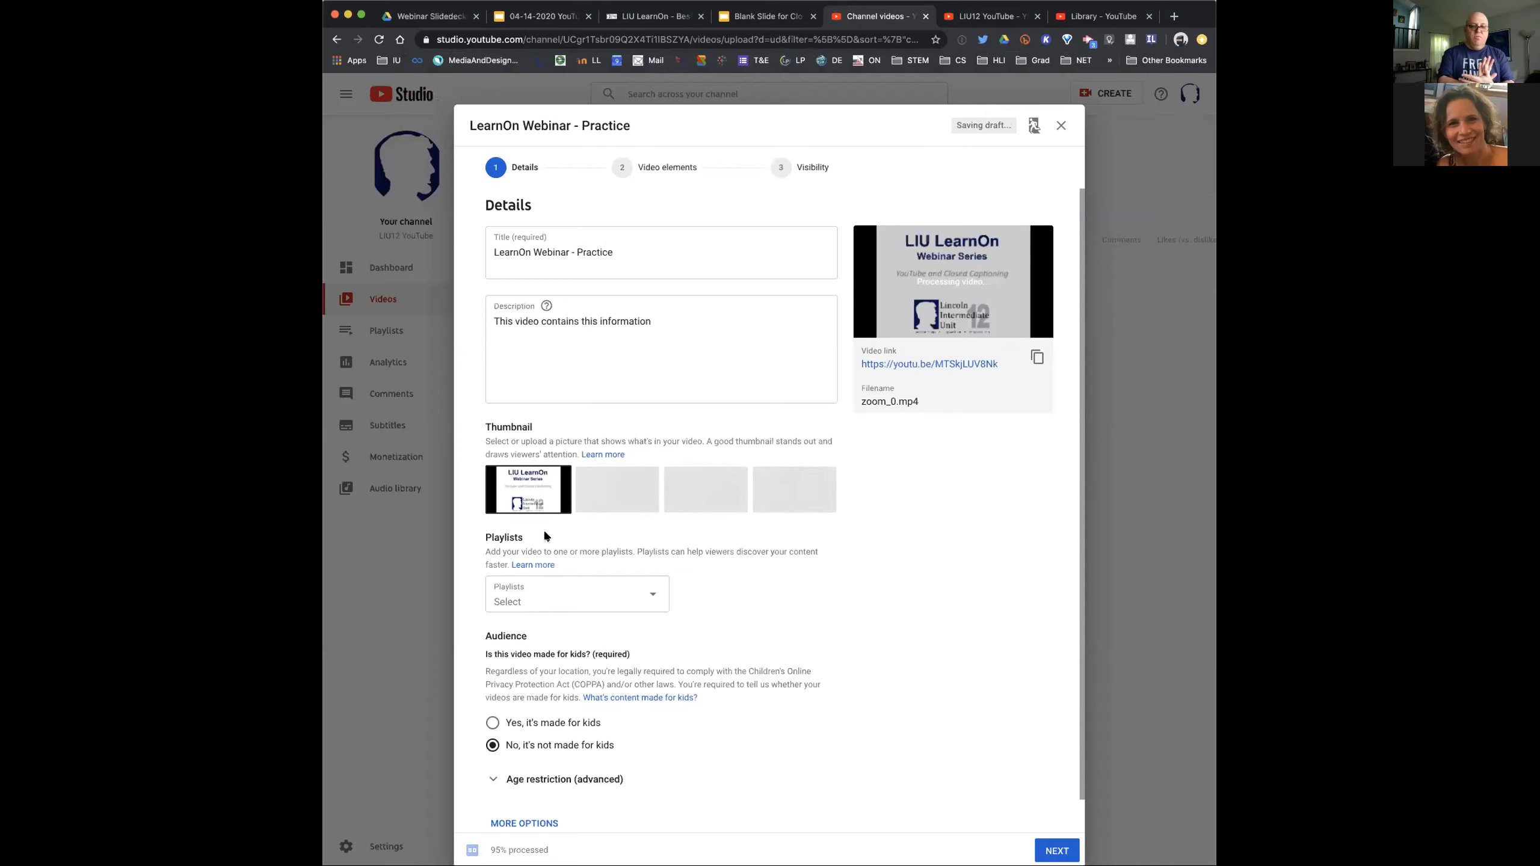
Add the video to the LearnOn Webinars playlist
{"action": "scroll", "coordinate": [558, 508], "scroll_direction": "up", "scroll_amount": 5}
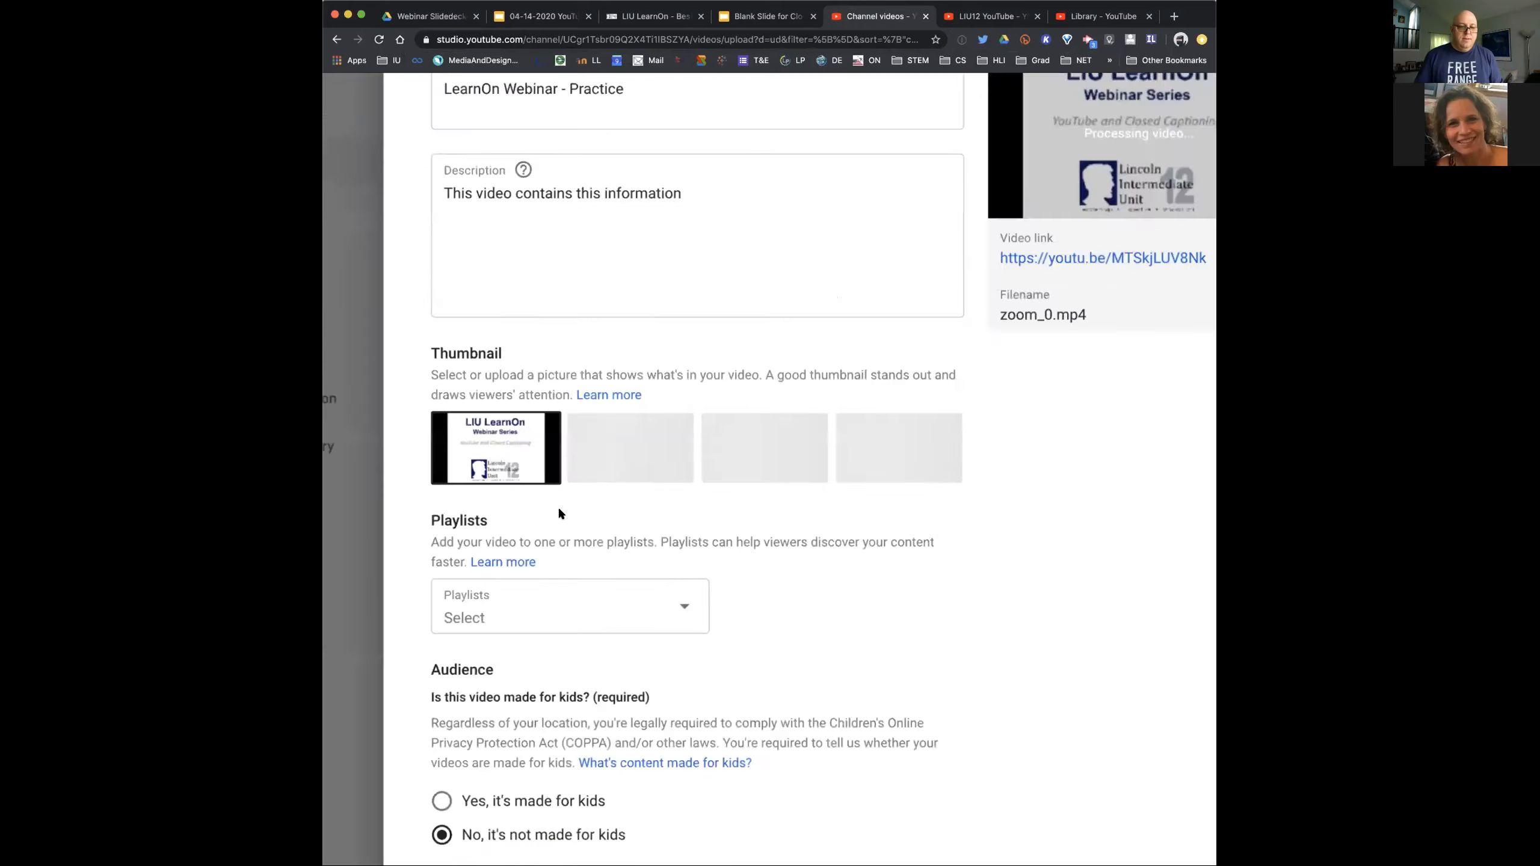
{"action": "scroll", "coordinate": [559, 511], "scroll_direction": "up", "scroll_amount": 5}
{"action": "scroll", "coordinate": [559, 508], "scroll_direction": "down", "scroll_amount": 10}
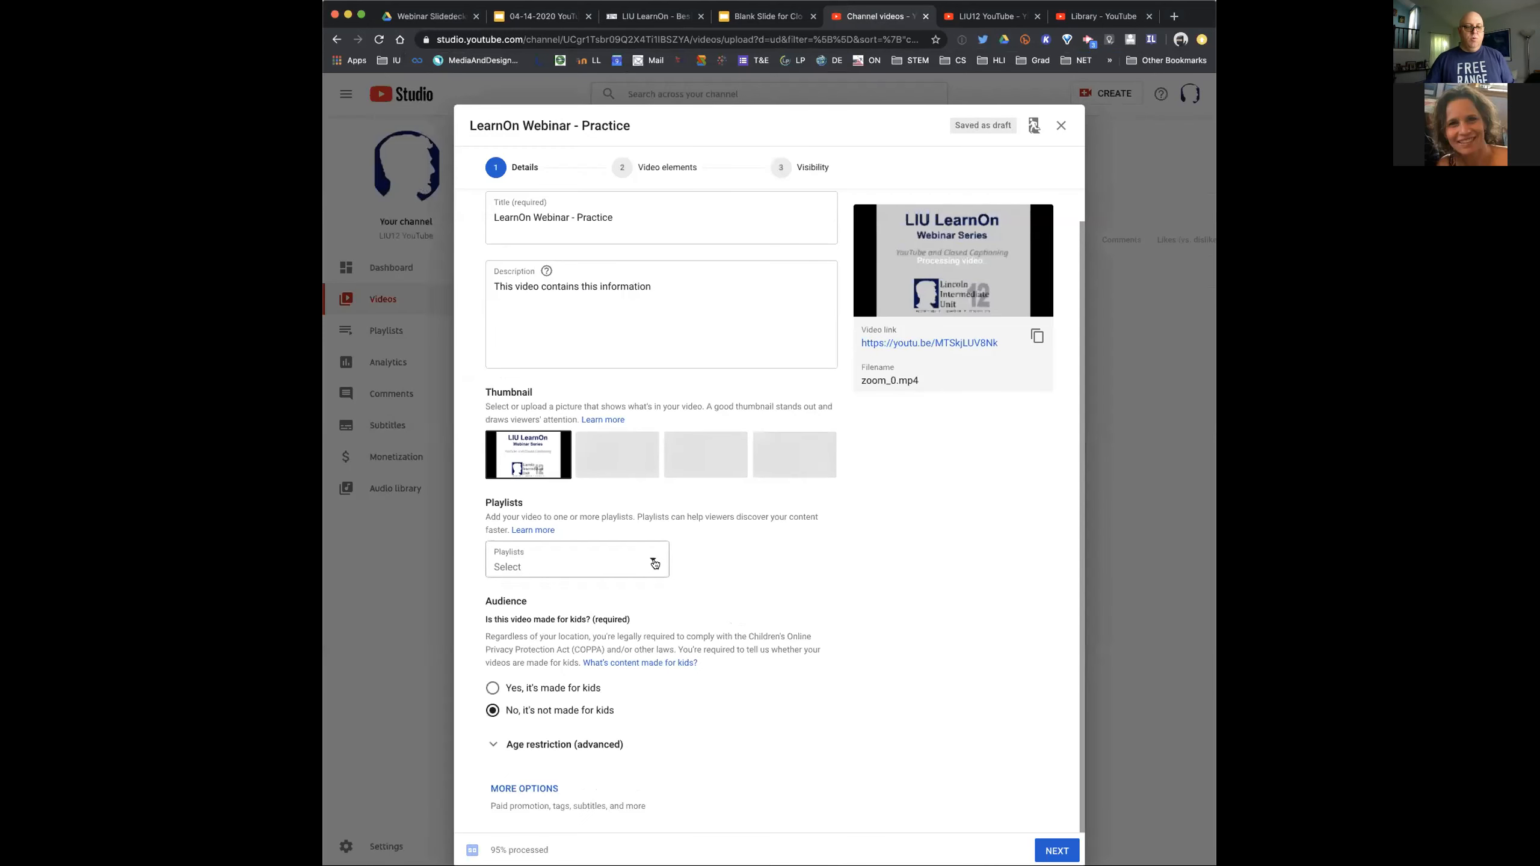
{"action": "left_click", "coordinate": [653, 563]}
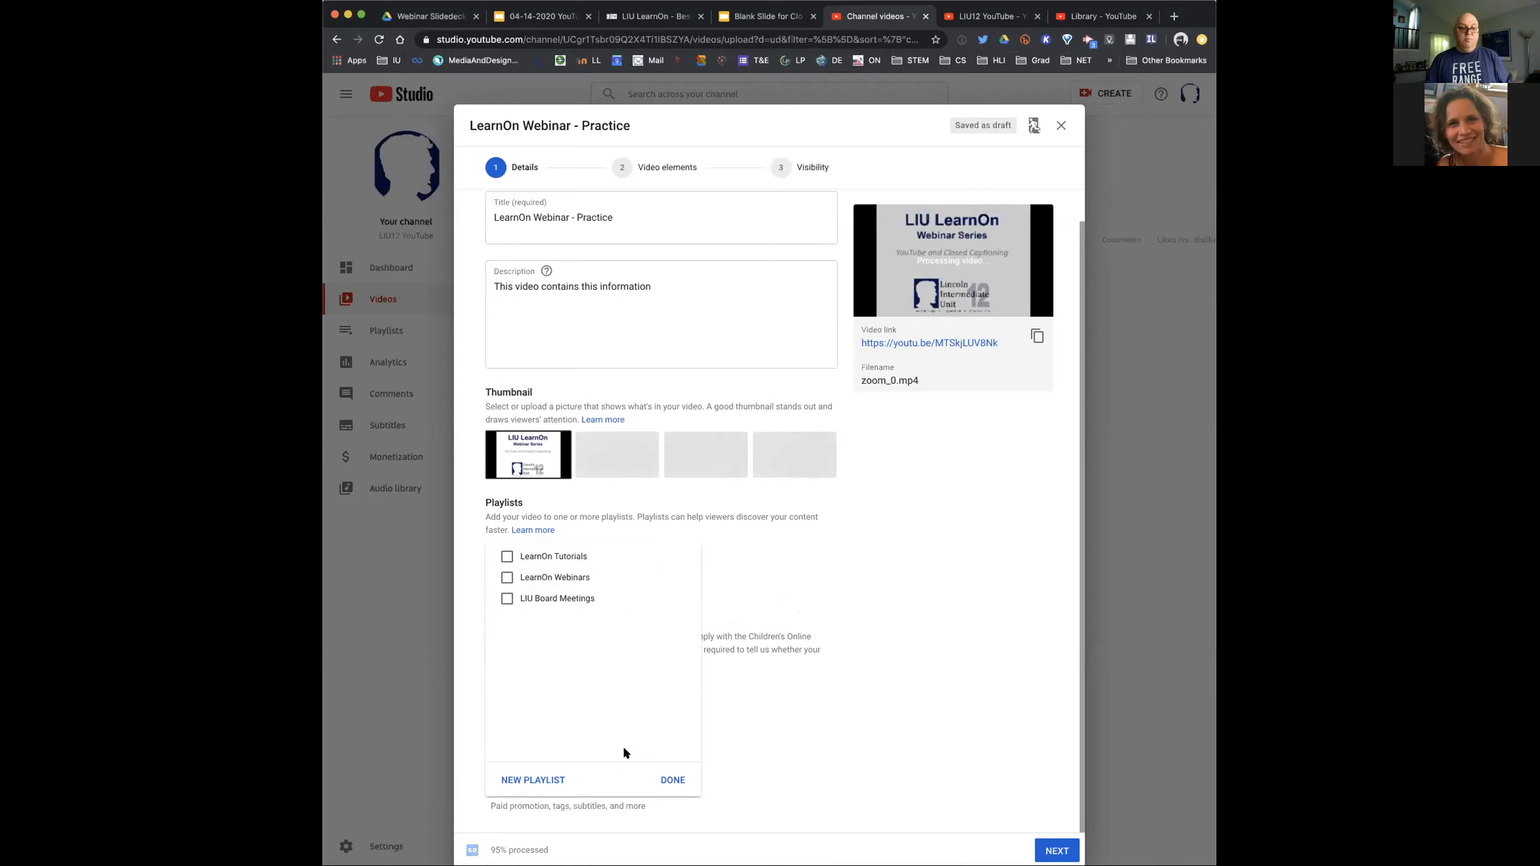
{"action": "left_click", "coordinate": [673, 780]}
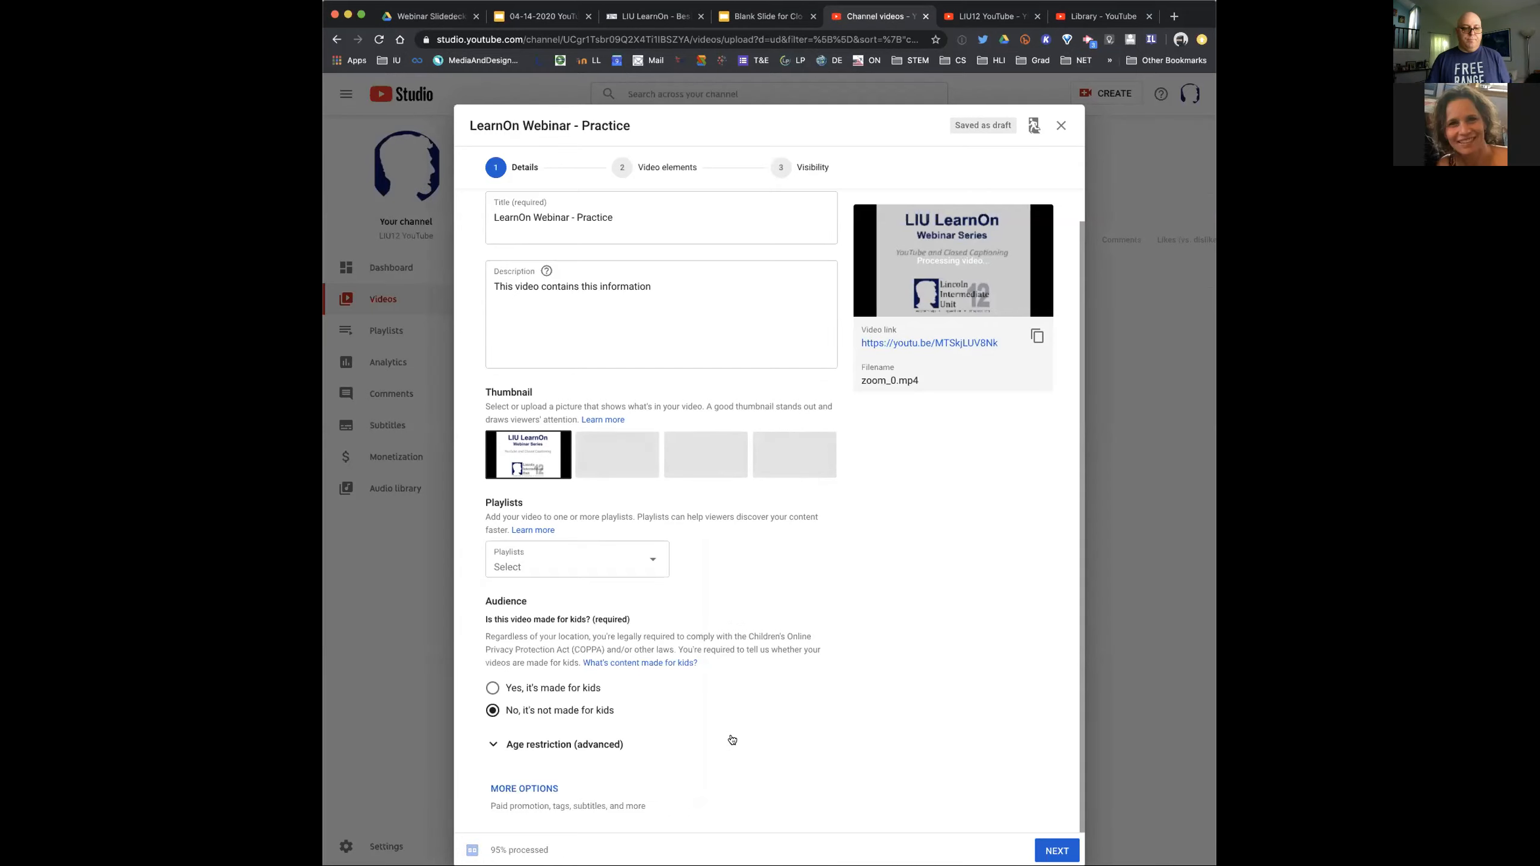
{"action": "left_click", "coordinate": [643, 569]}
{"action": "left_click", "coordinate": [524, 577]}
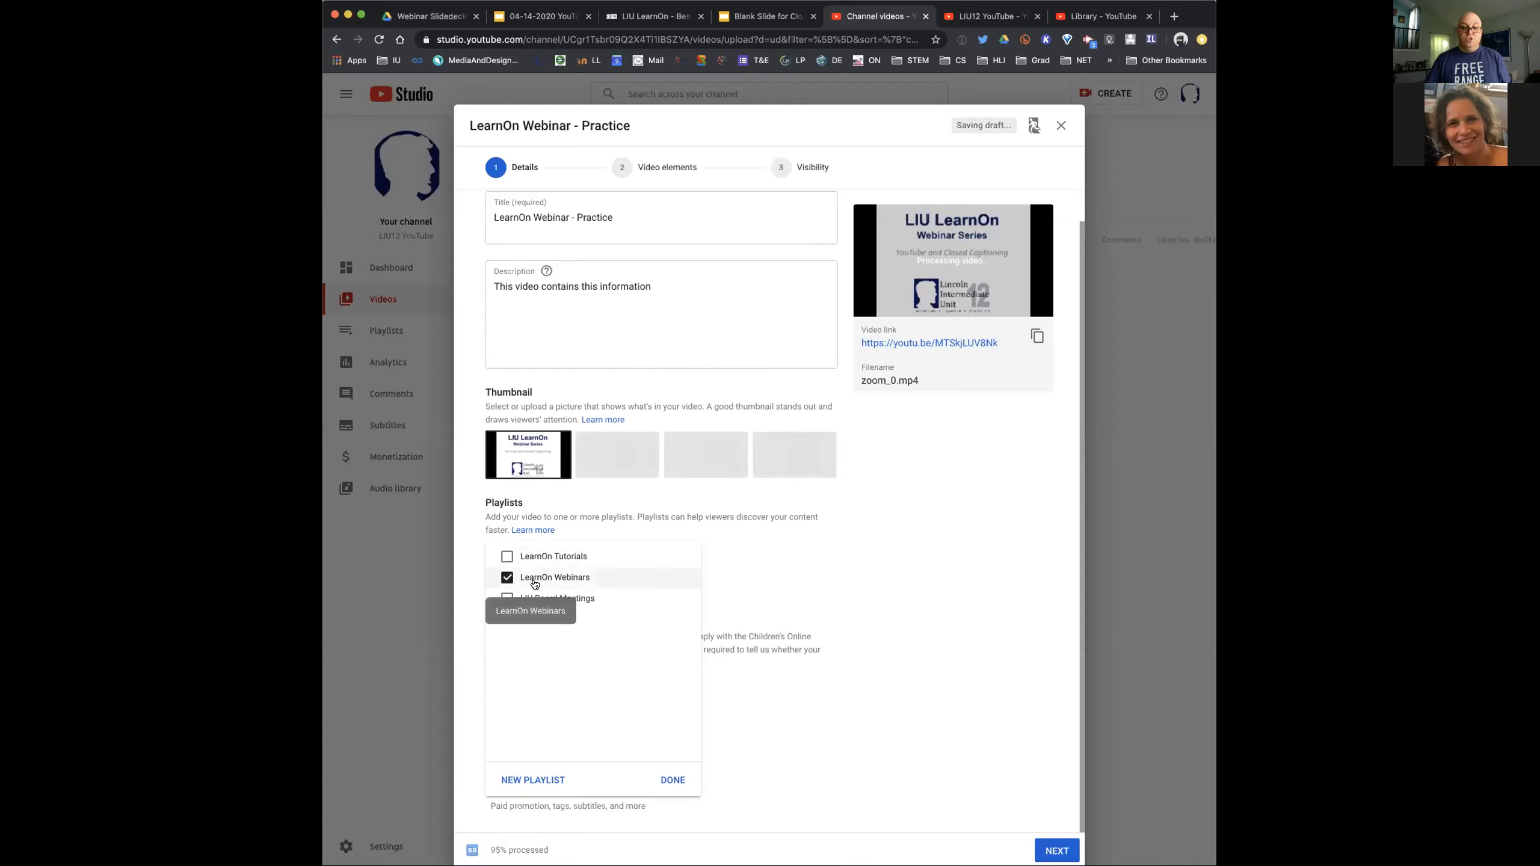
{"action": "left_click", "coordinate": [773, 576]}
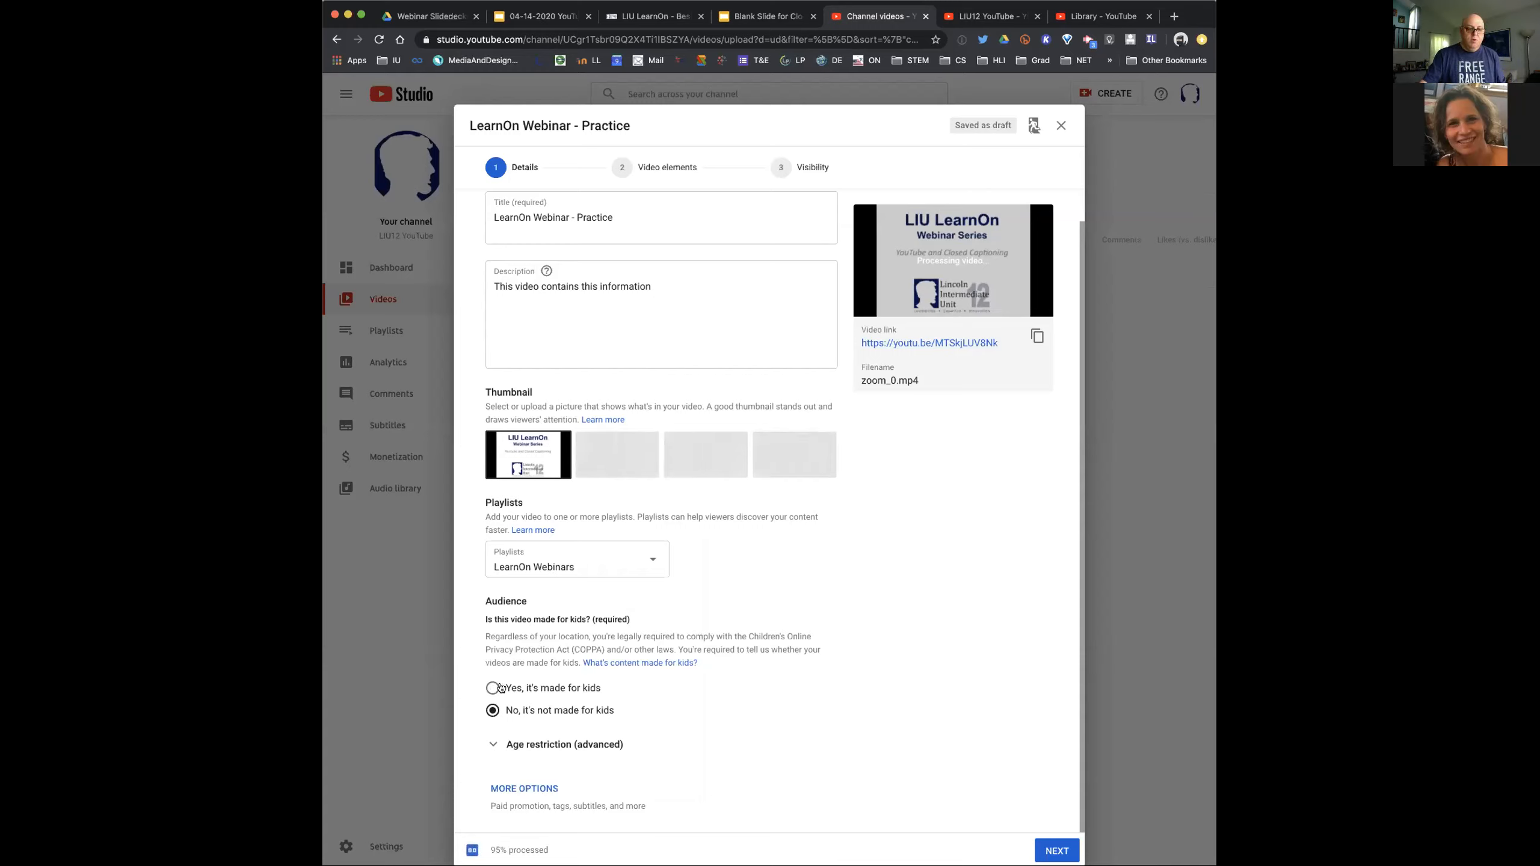
Read YouTube's help article on made-for-kids content, highlight the factor about advertising to children, and return to the upload details
{"action": "left_click", "coordinate": [664, 663]}
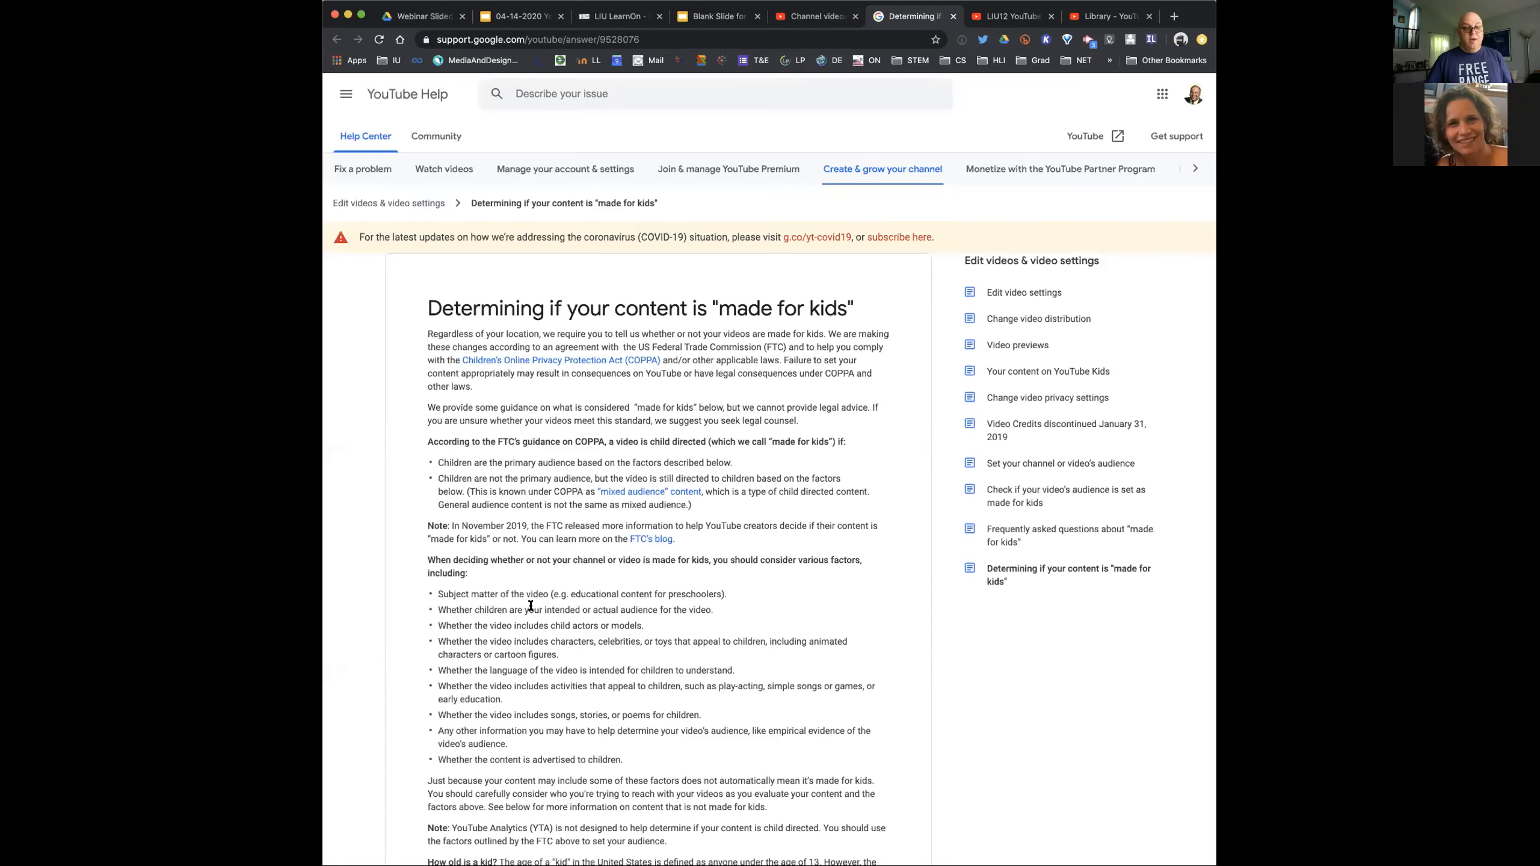
{"action": "scroll", "coordinate": [530, 605], "scroll_direction": "down", "scroll_amount": 3}
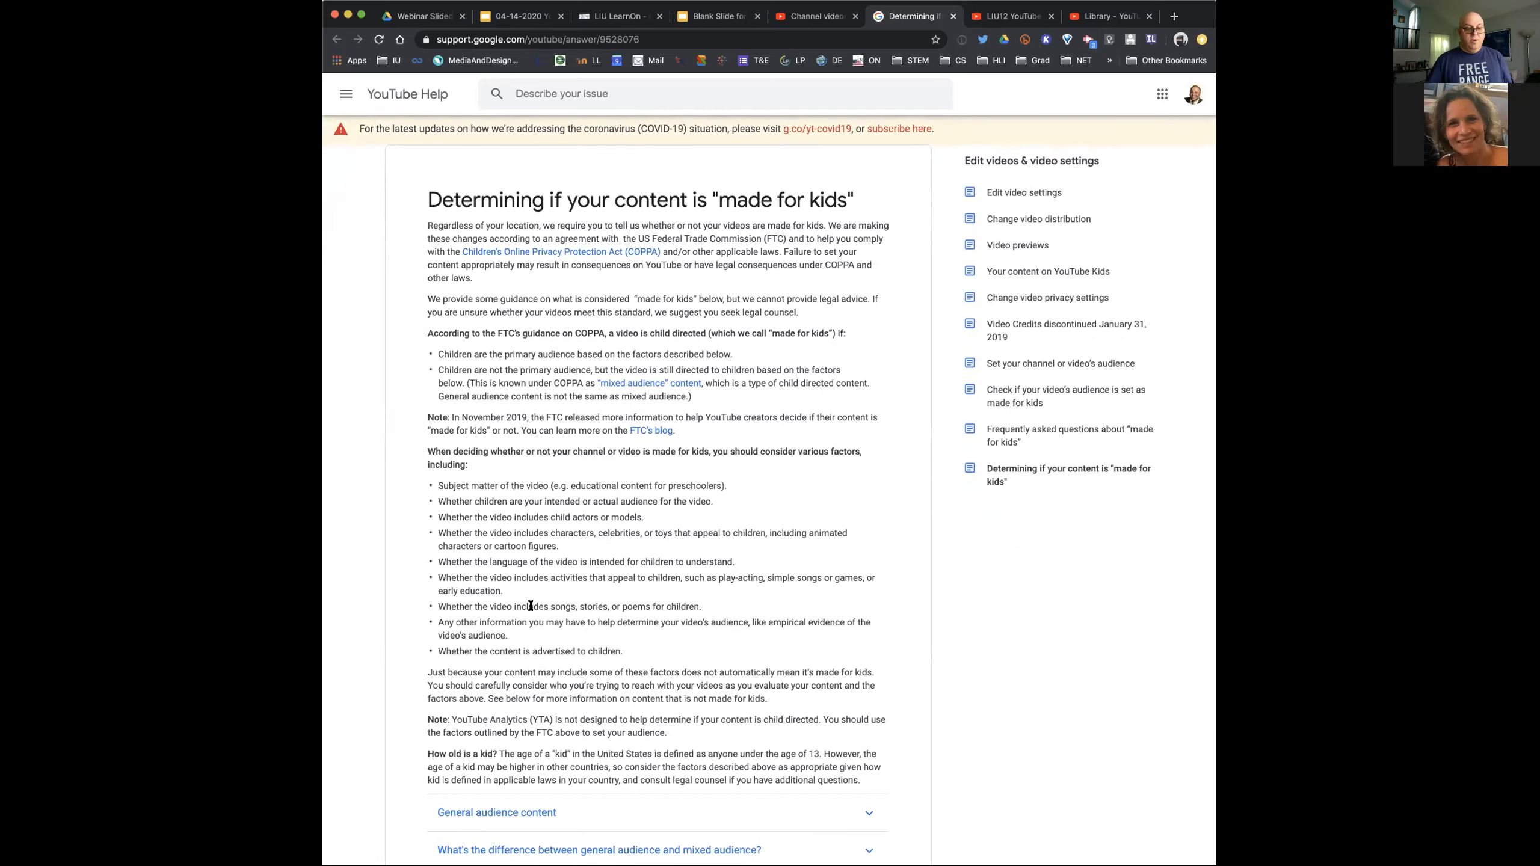
{"action": "scroll", "coordinate": [530, 605], "scroll_direction": "down", "scroll_amount": 1}
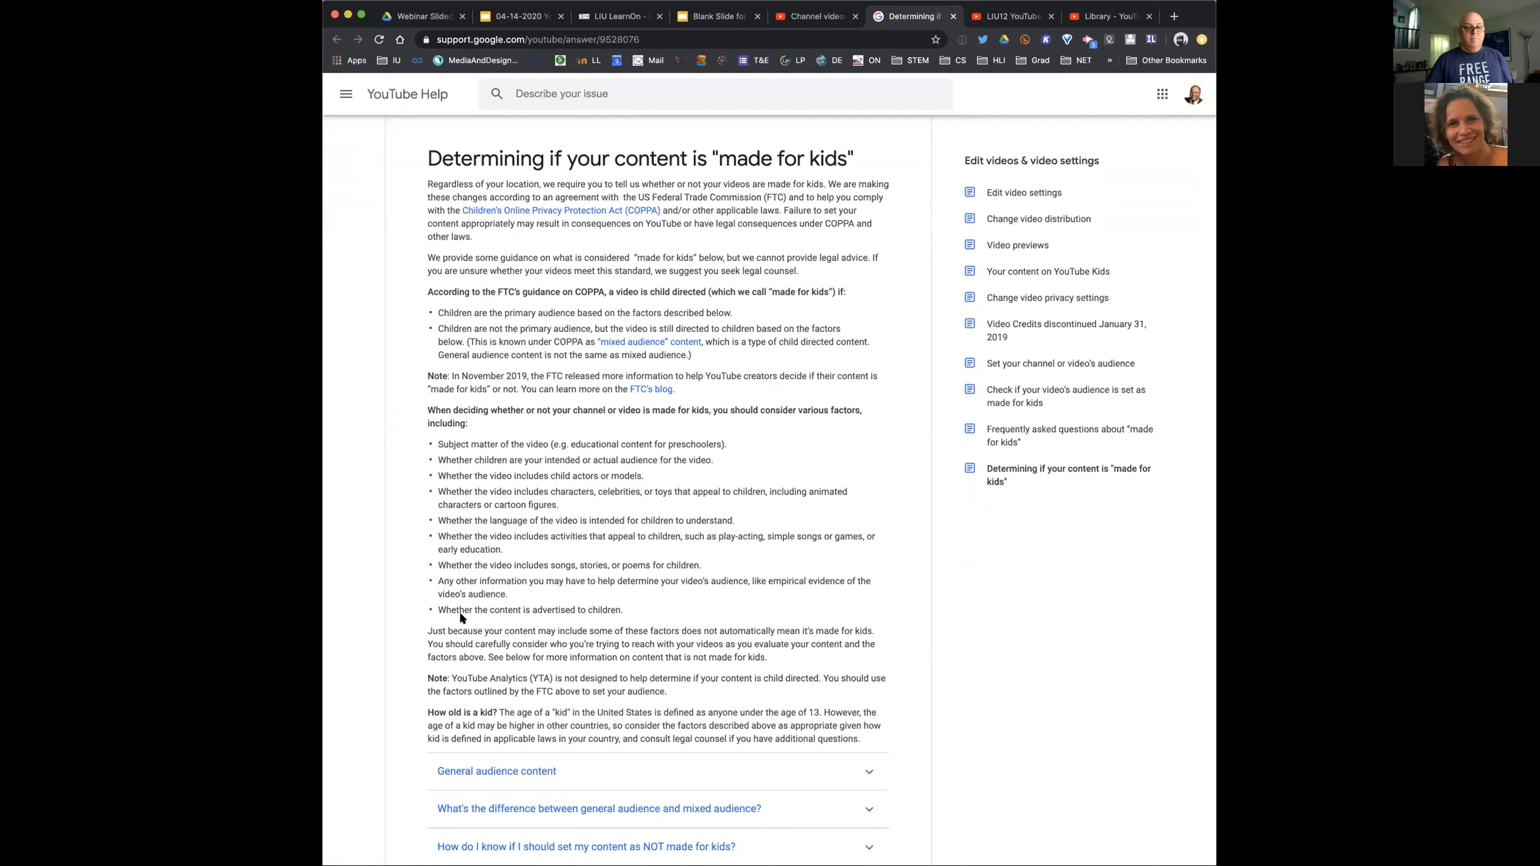
{"action": "left_click_drag", "start_coordinate": [435, 607], "coordinate": [628, 611]}
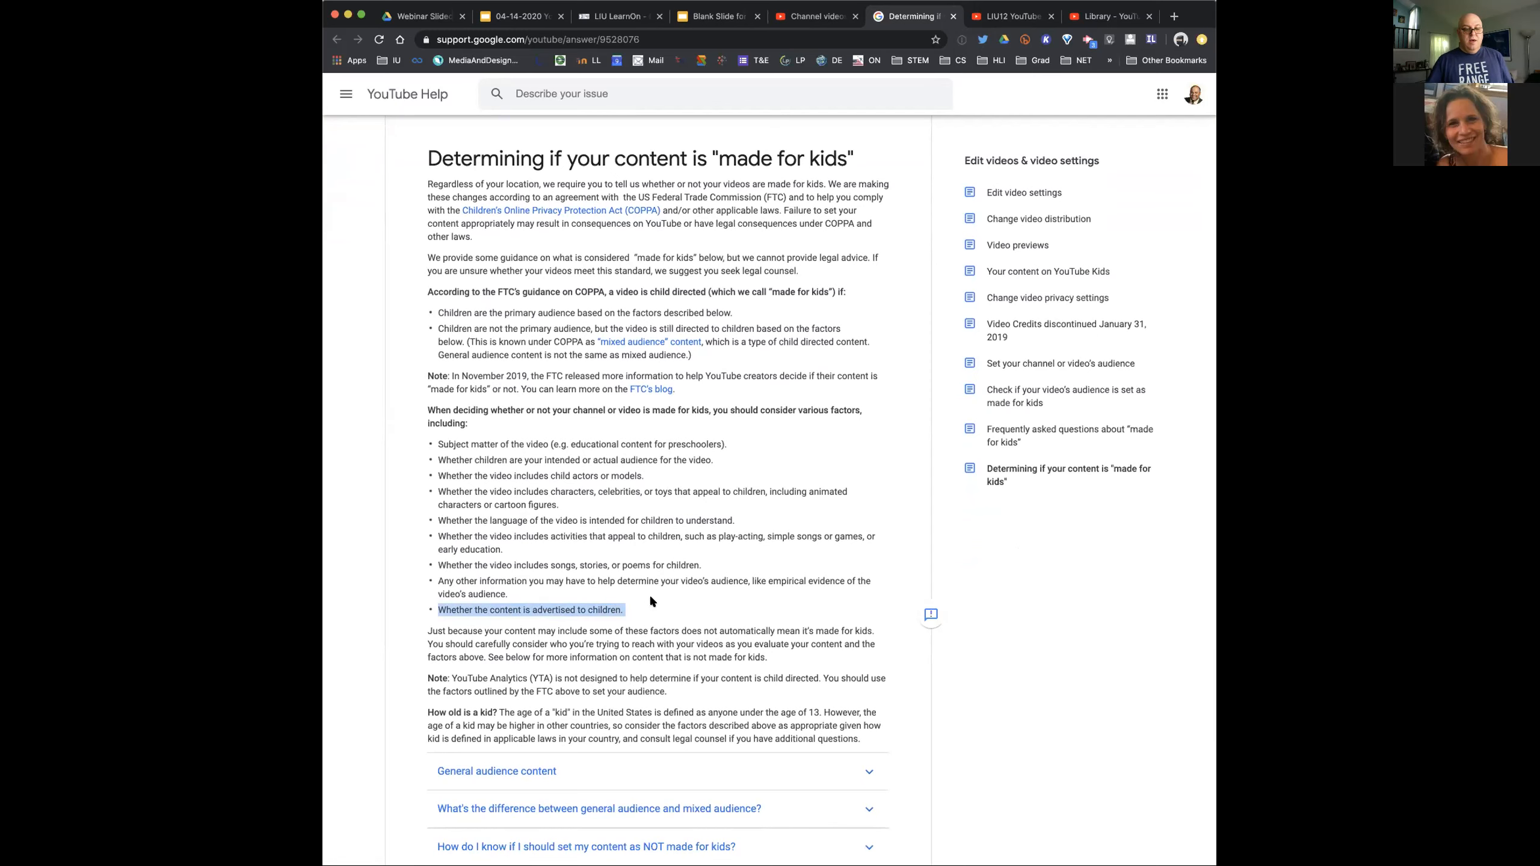
{"action": "scroll", "coordinate": [650, 600], "scroll_direction": "down", "scroll_amount": 5}
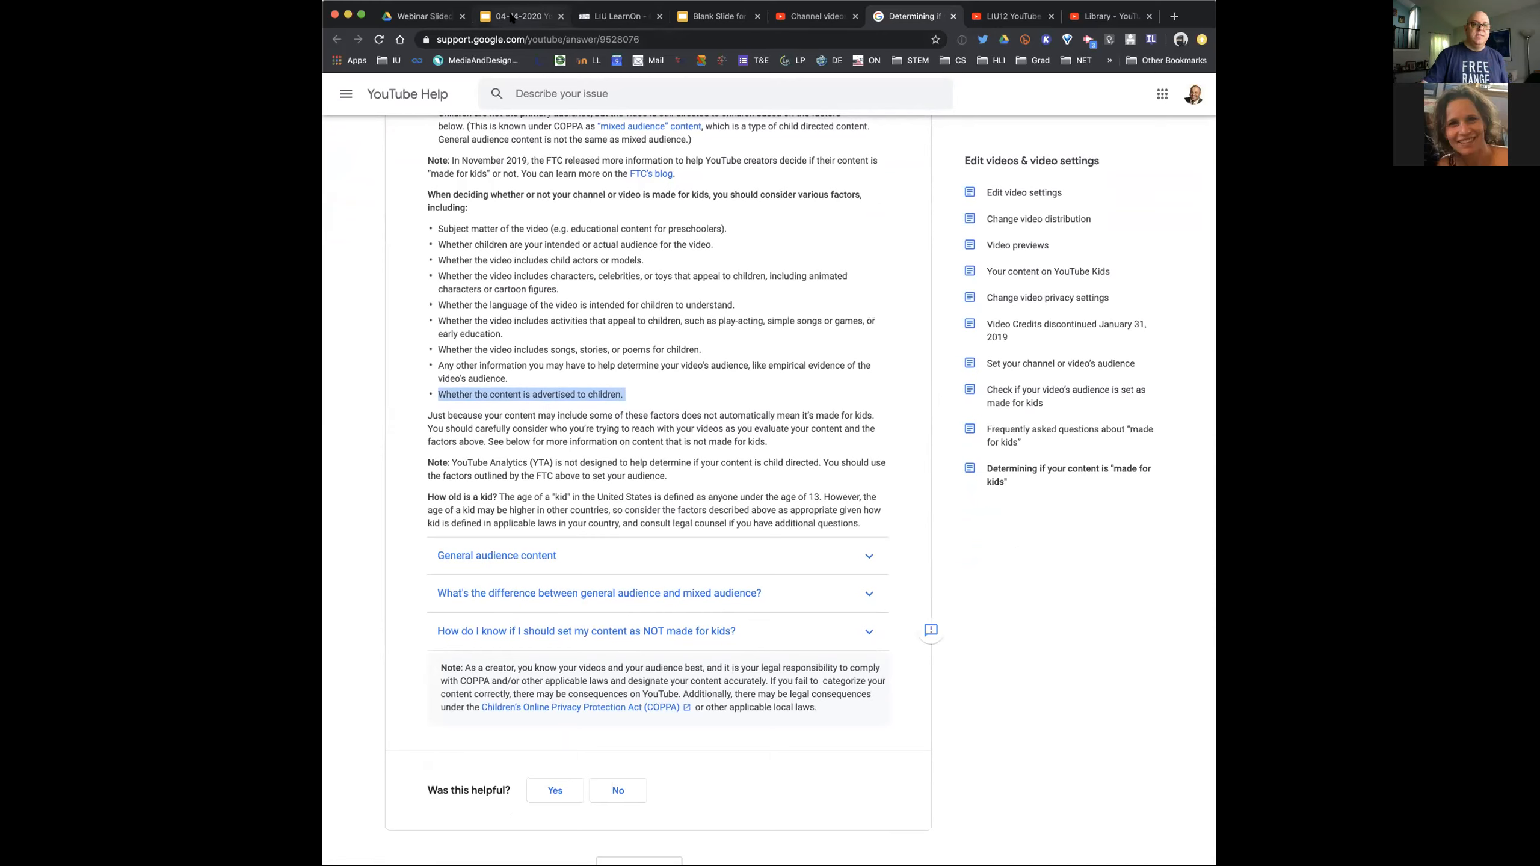
{"action": "left_click", "coordinate": [806, 16]}
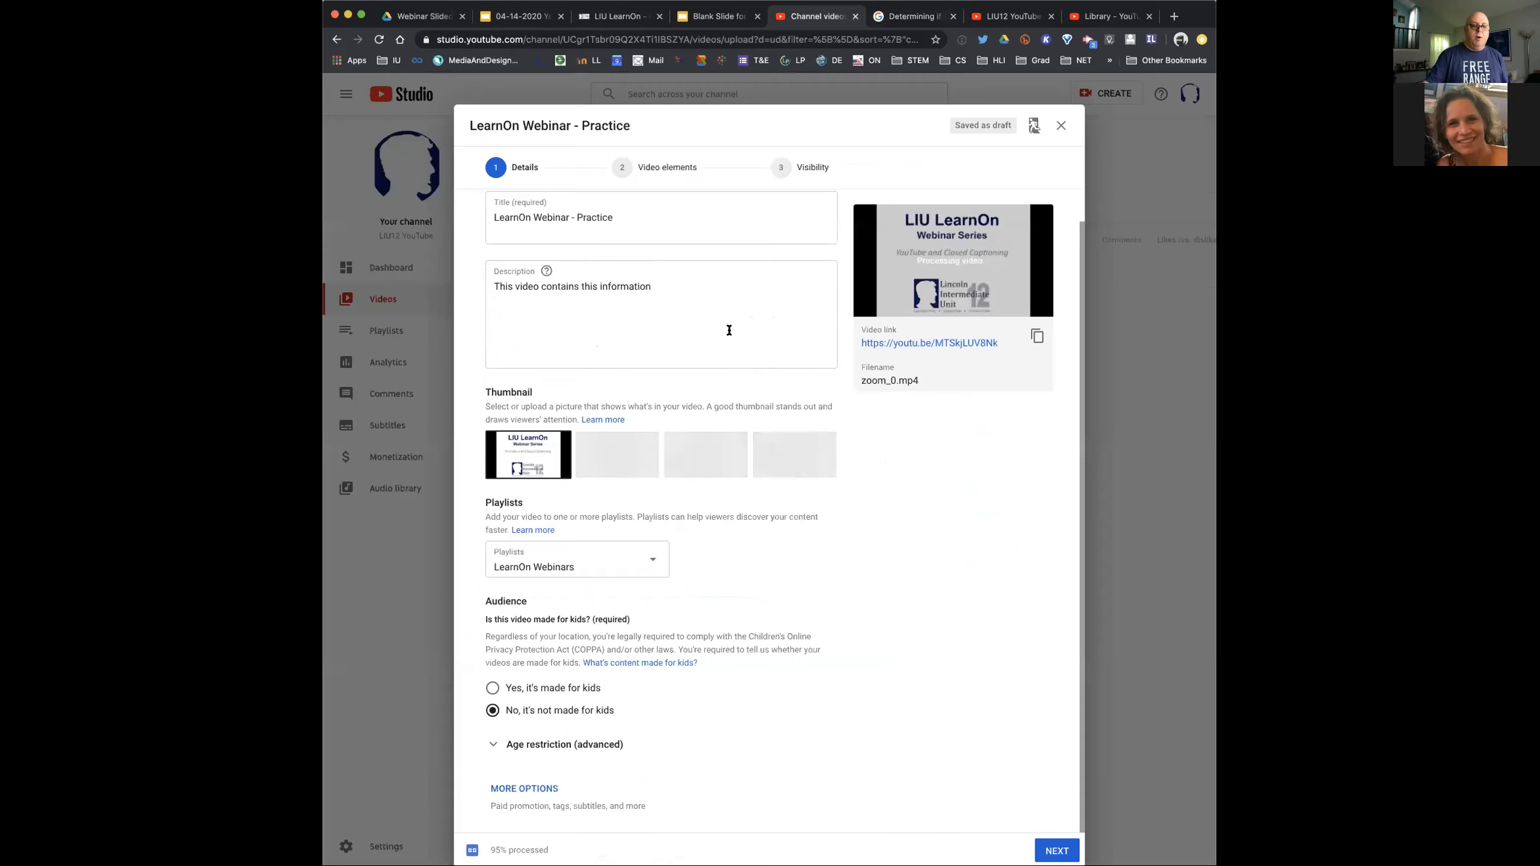
Mark the video as made for kids and continue to the Video elements stage
{"action": "left_click", "coordinate": [592, 688]}
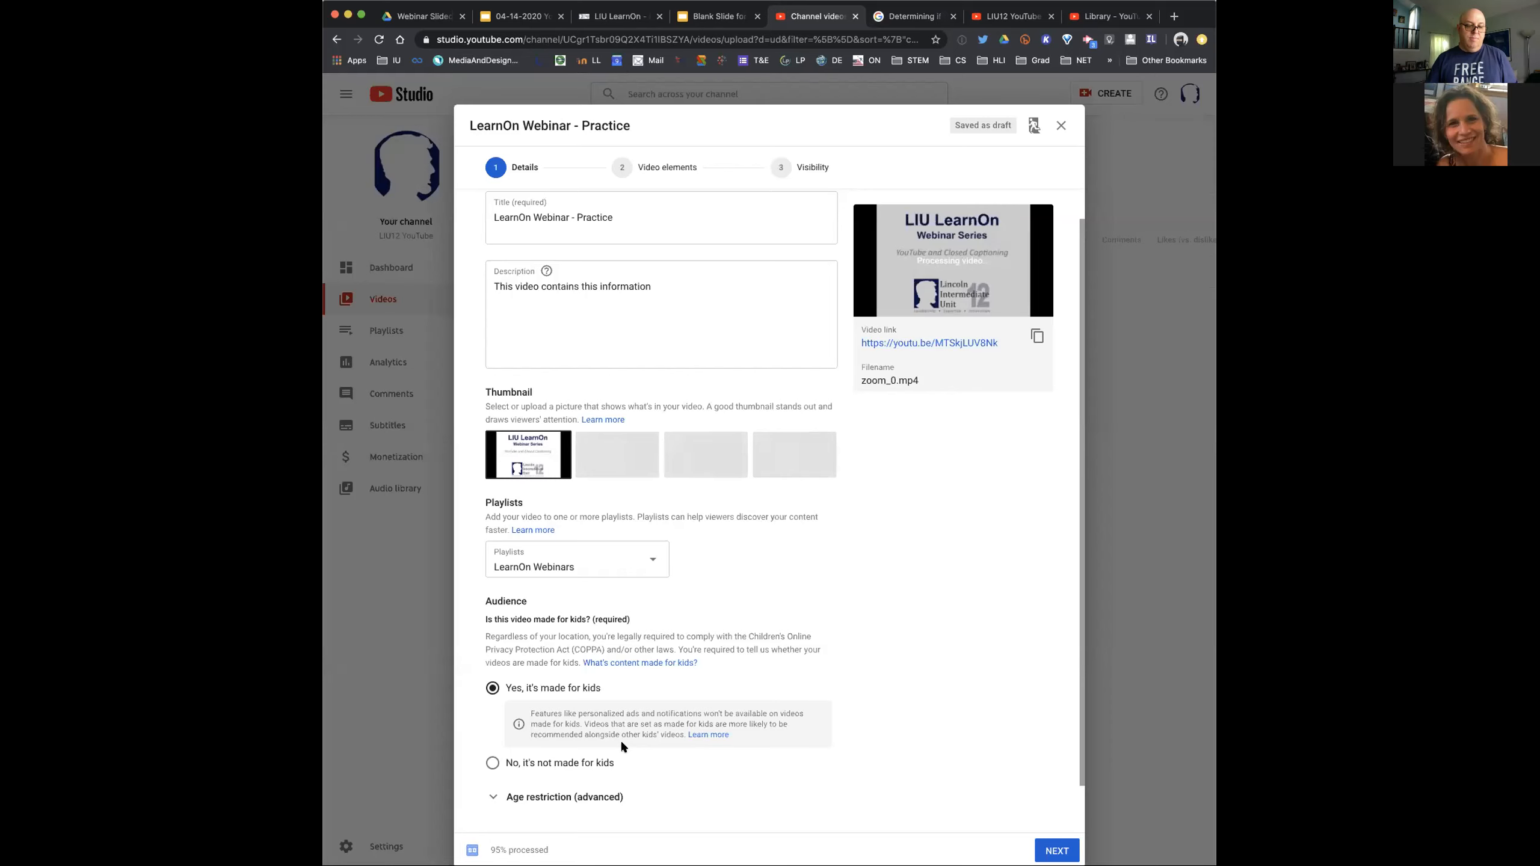
{"action": "scroll", "coordinate": [664, 753], "scroll_direction": "down", "scroll_amount": 1}
{"action": "scroll", "coordinate": [664, 753], "scroll_direction": "down", "scroll_amount": 1}
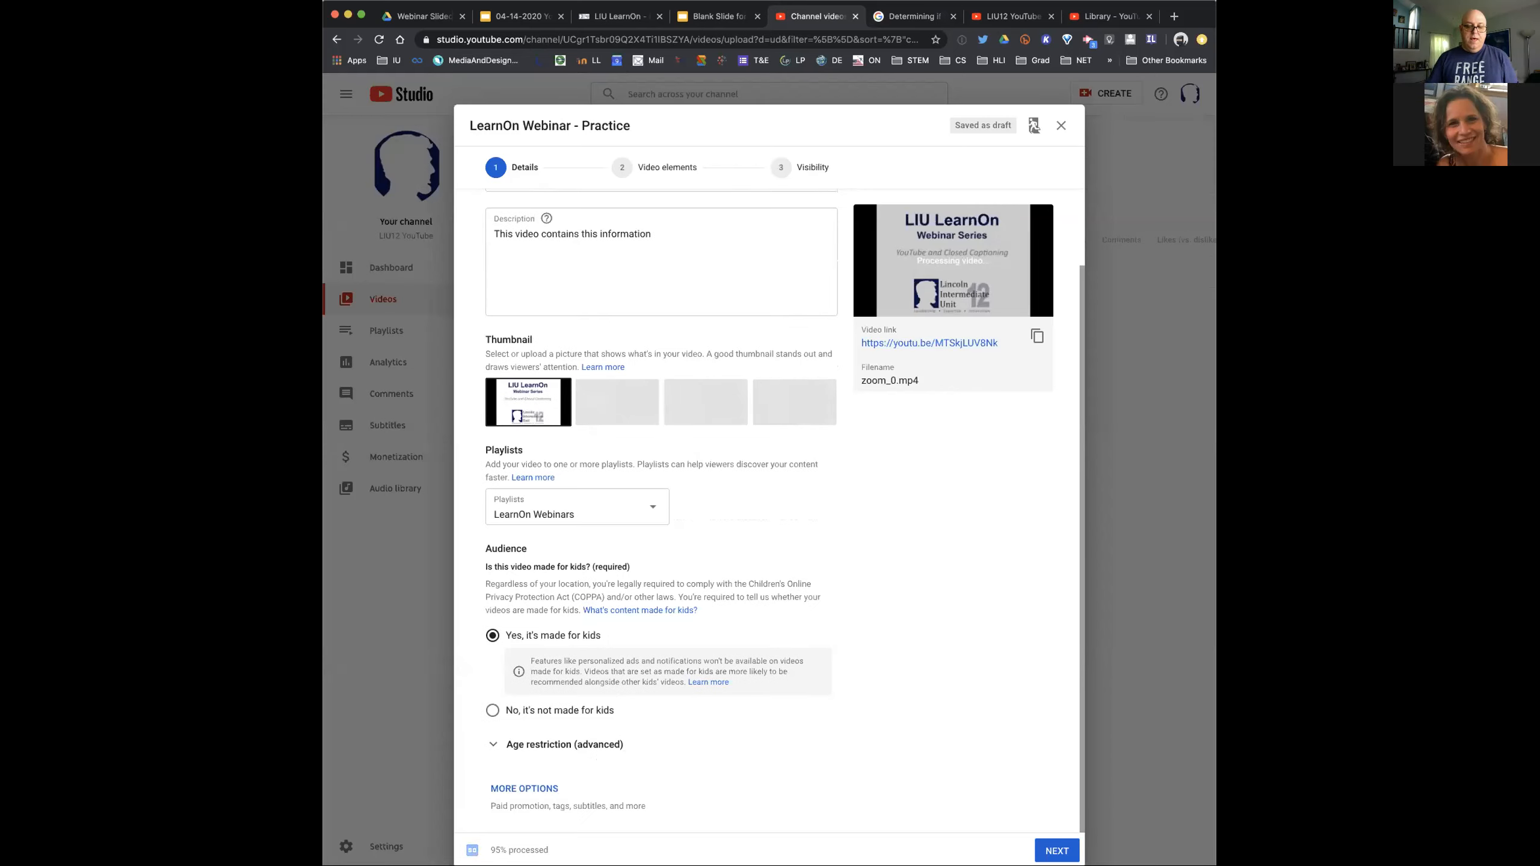
{"action": "left_click", "coordinate": [1058, 851]}
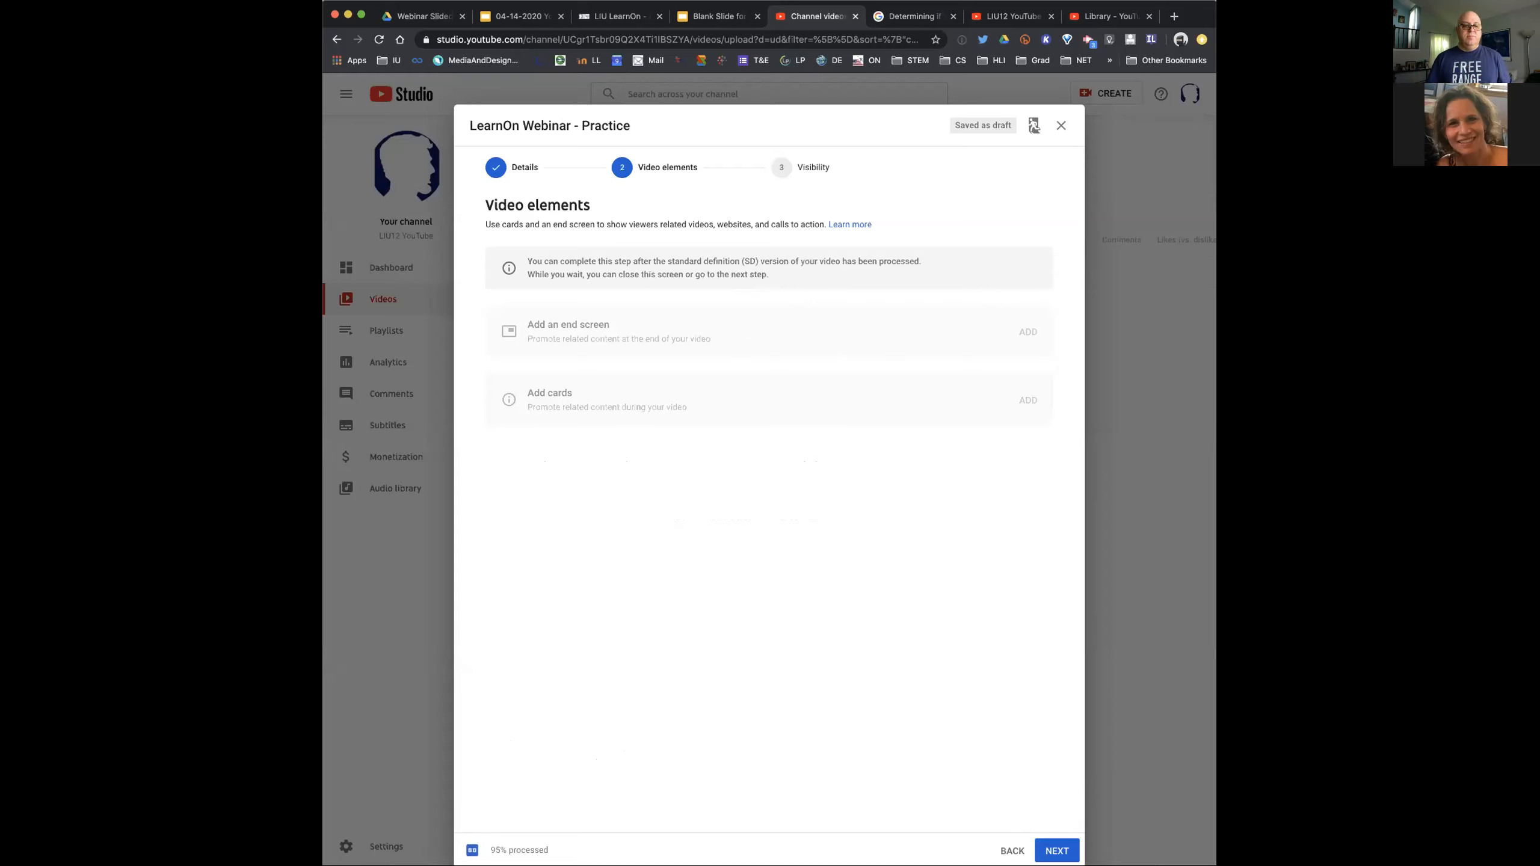
Skip the video elements, set the video's visibility to Private and save it
{"action": "left_click", "coordinate": [1057, 851]}
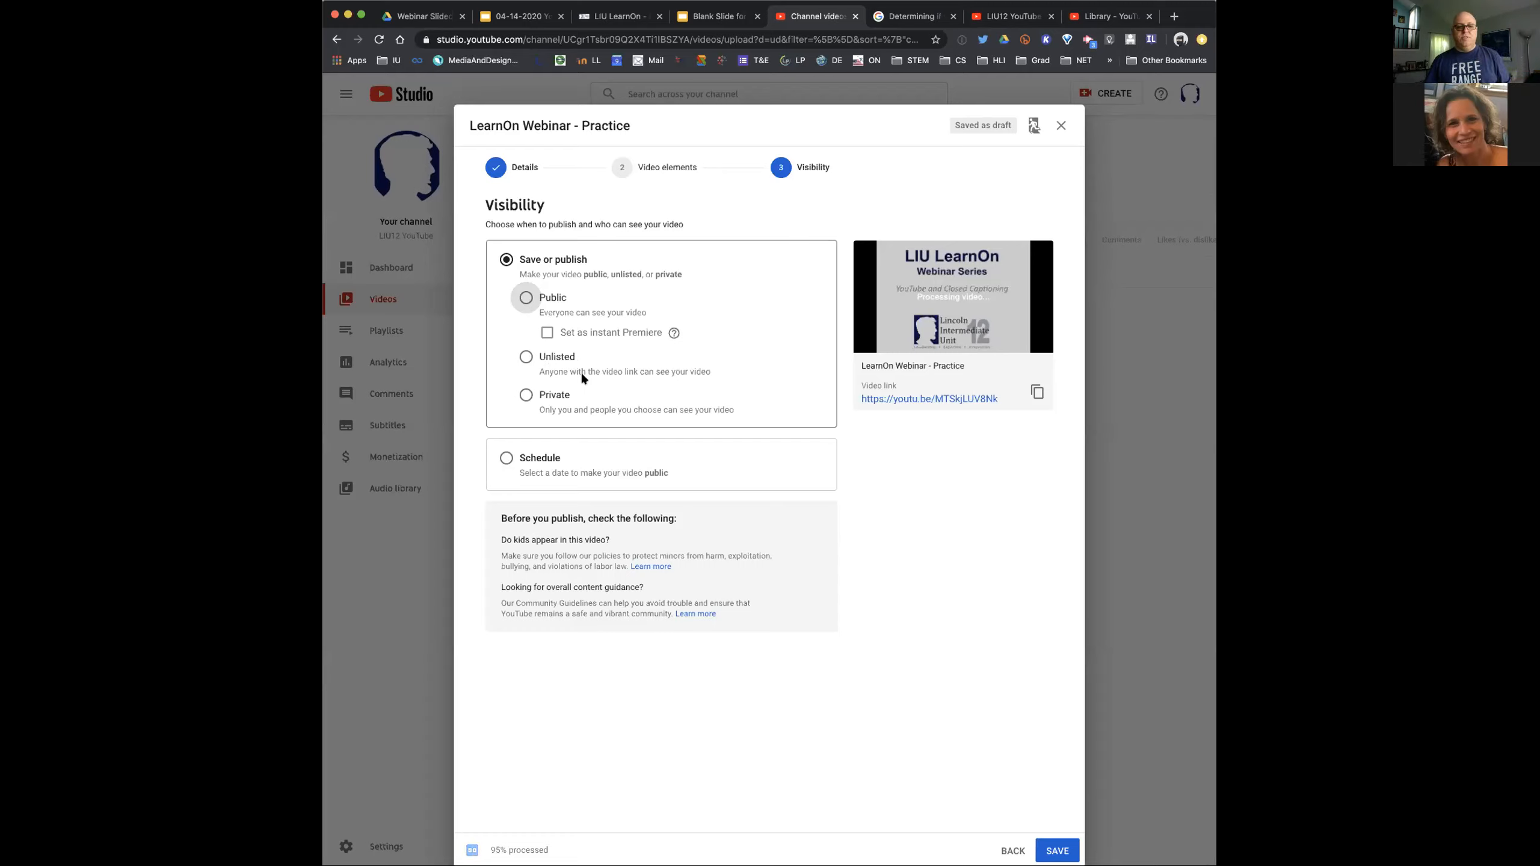
{"action": "left_click", "coordinate": [546, 358]}
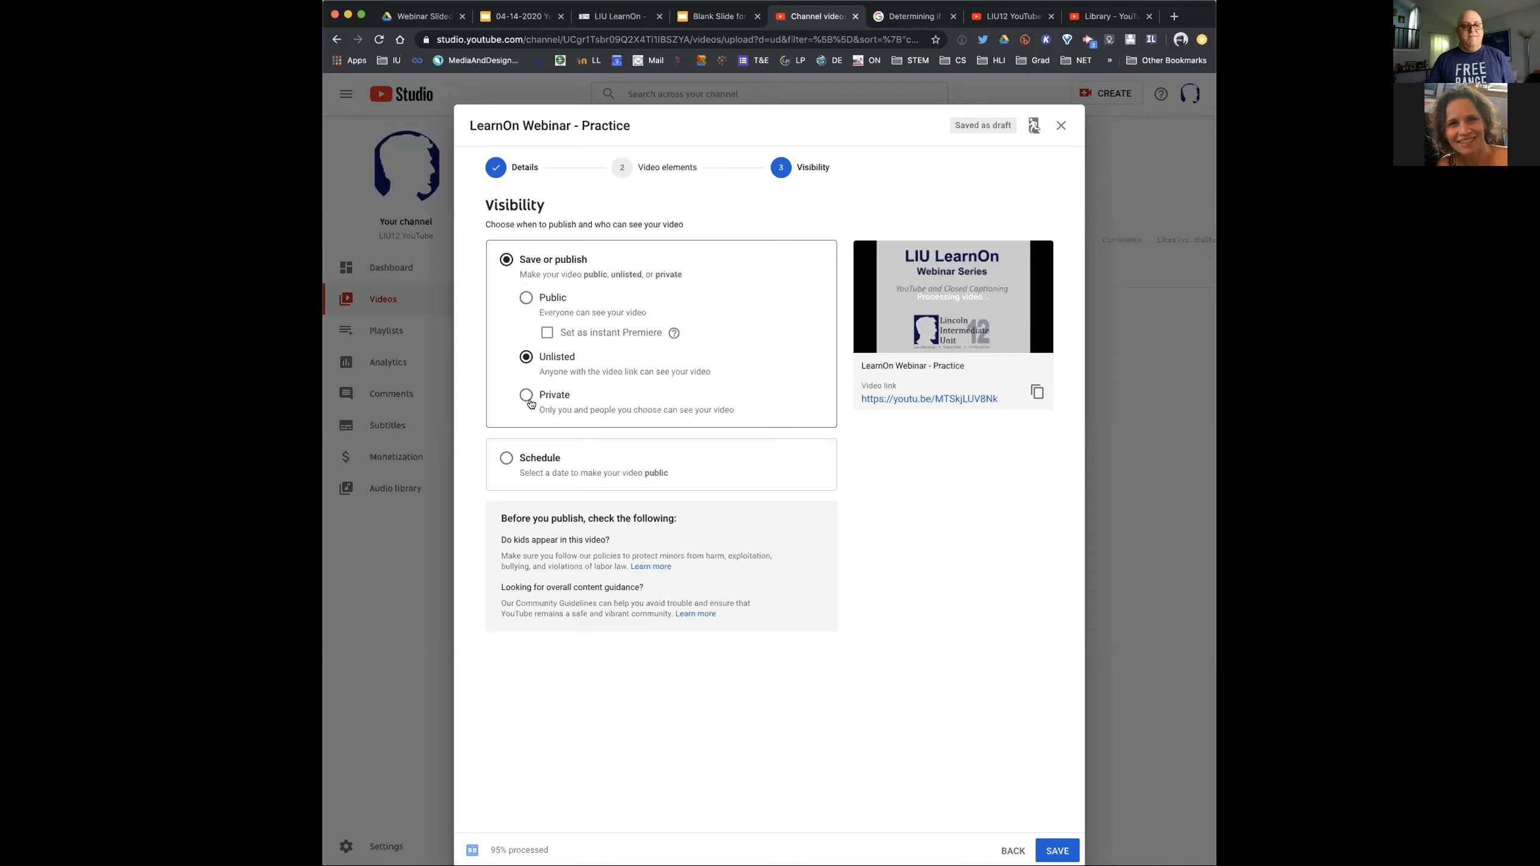
{"action": "left_click", "coordinate": [527, 395]}
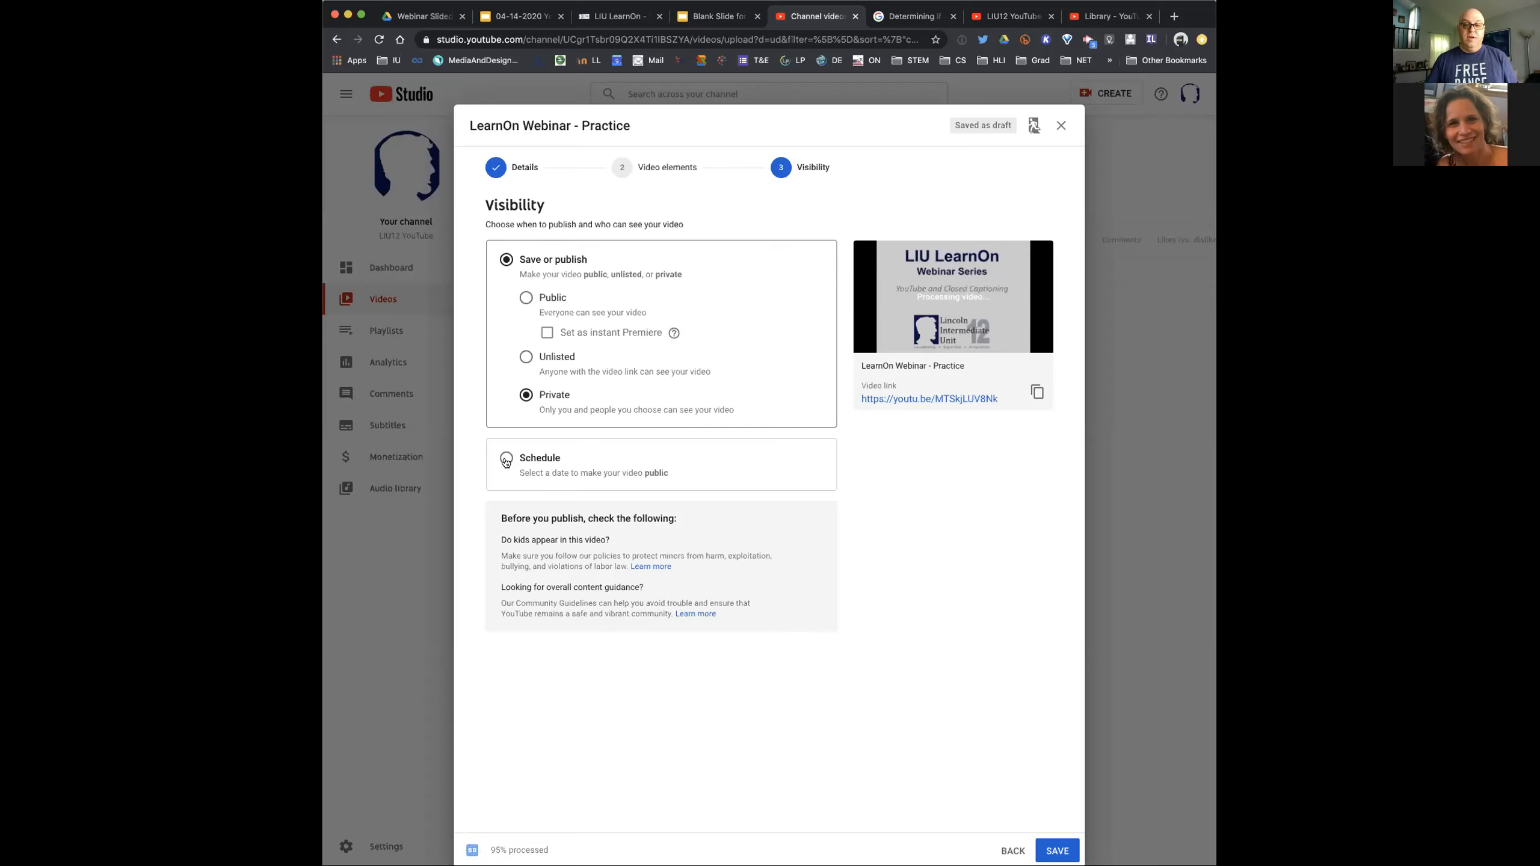
{"action": "left_click", "coordinate": [1065, 851]}
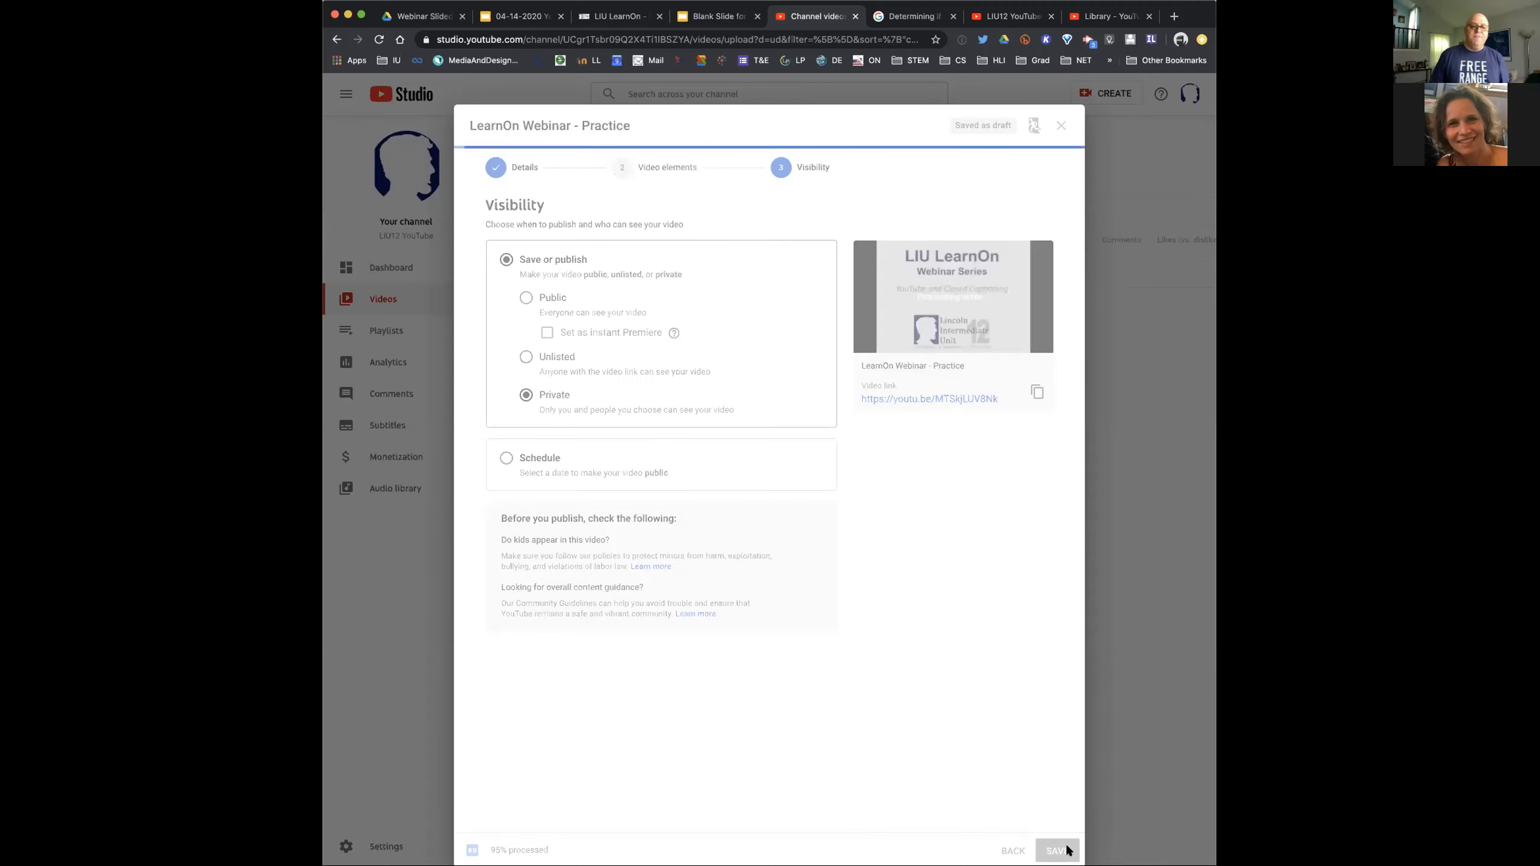